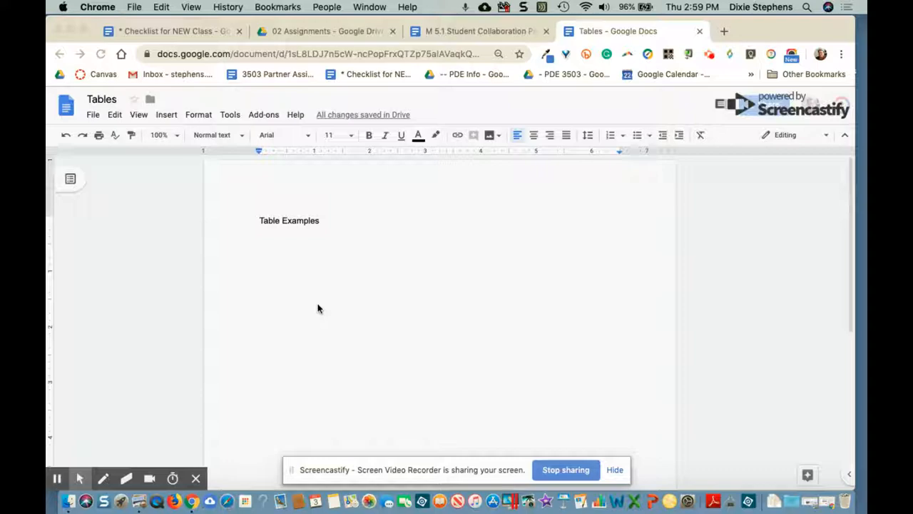
- Insert a 4 x 10 table below the Table Examples line, with a narrower first column and a taller first row
{"action": "left_click", "coordinate": [166, 119]}
{"action": "left_click", "coordinate": [167, 119]}
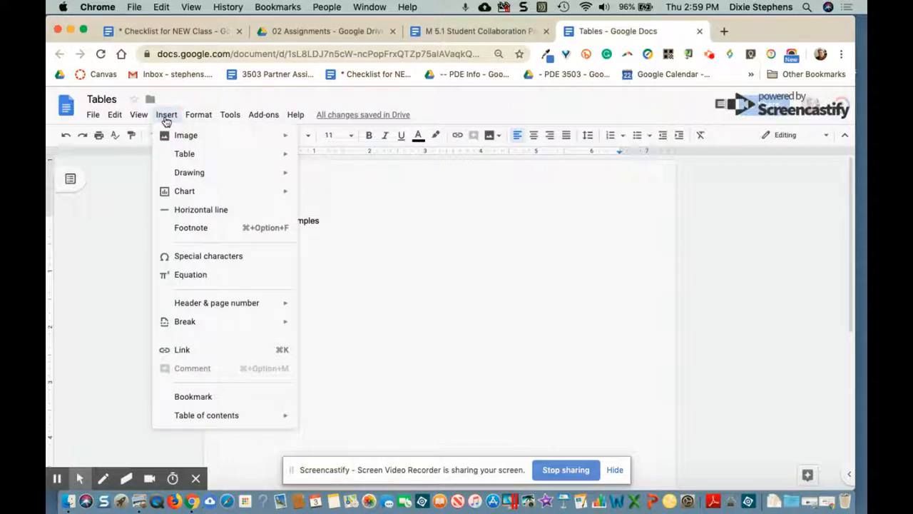
{"action": "mouse_move", "coordinate": [180, 159]}
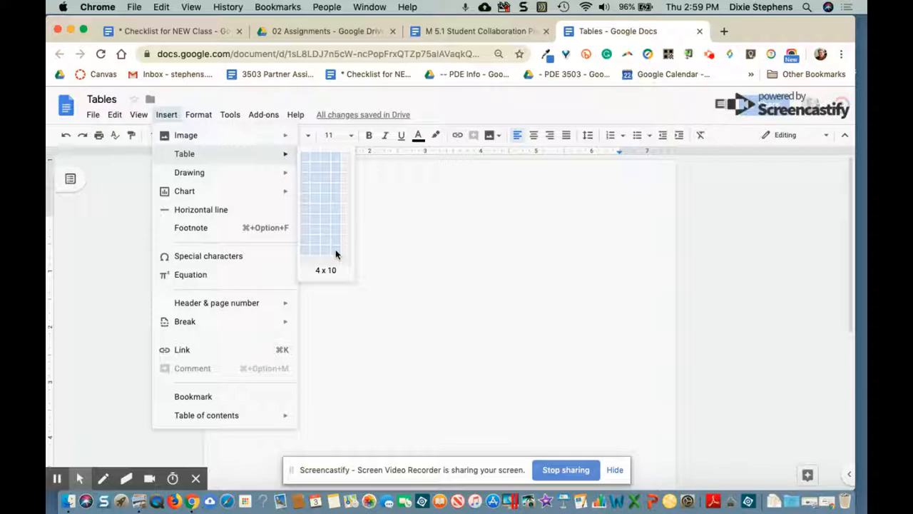
{"action": "left_click", "coordinate": [335, 251]}
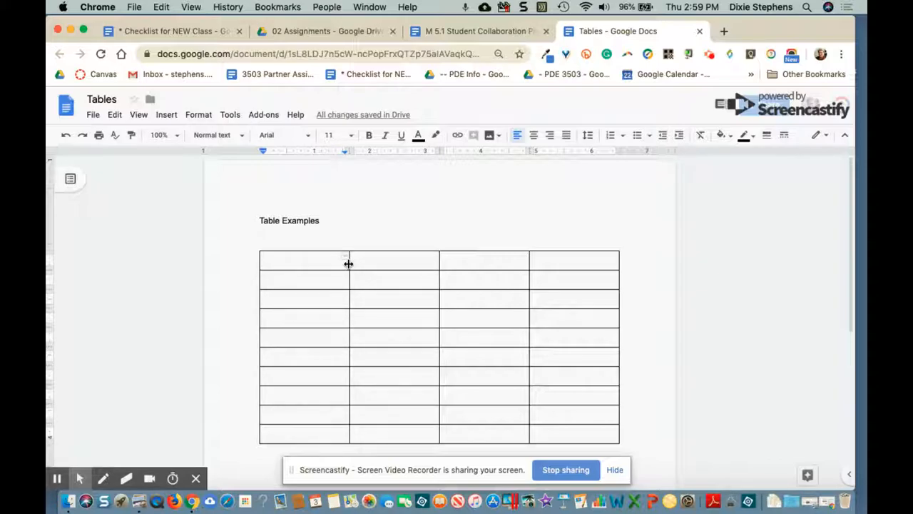
{"action": "left_click_drag", "start_coordinate": [348, 265], "coordinate": [310, 284]}
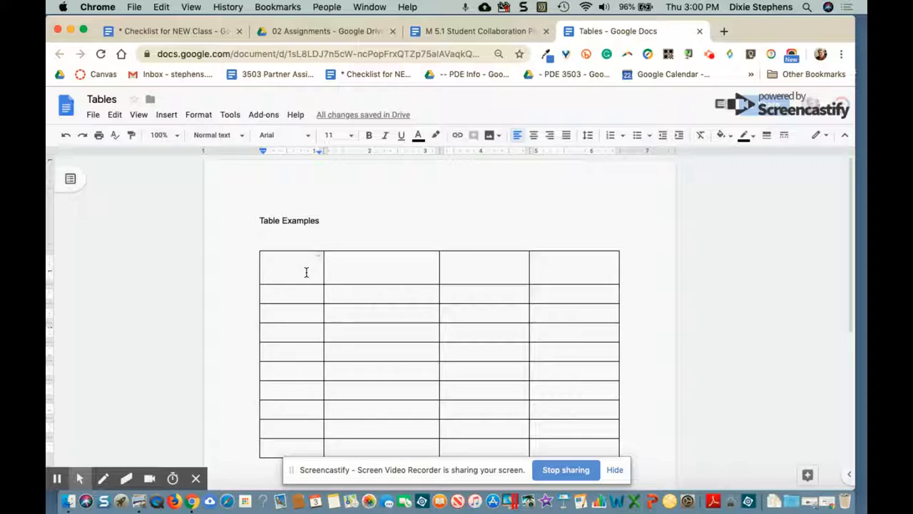
- Fill the table's first row with the headings Name, Class, Special Instructions and Comments
{"action": "type", "text": "Name"}
{"action": "key", "text": "Tab"}
{"action": "type", "text": "Class"}
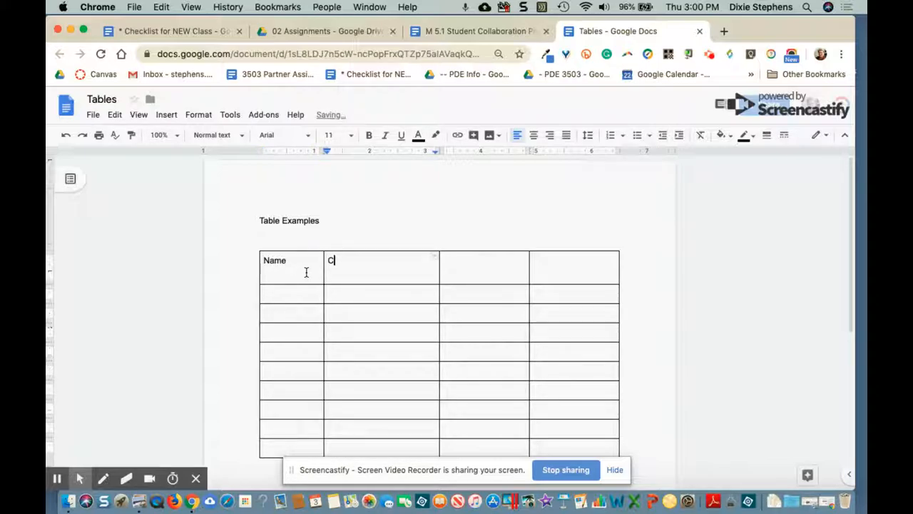
{"action": "key", "text": "Tab"}
{"action": "type", "text": "Special Instructions"}
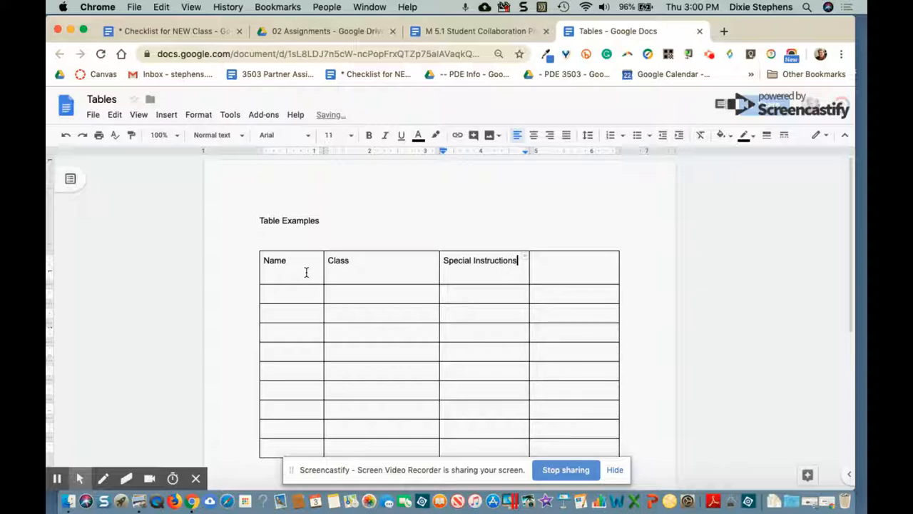
{"action": "key", "text": "Tab"}
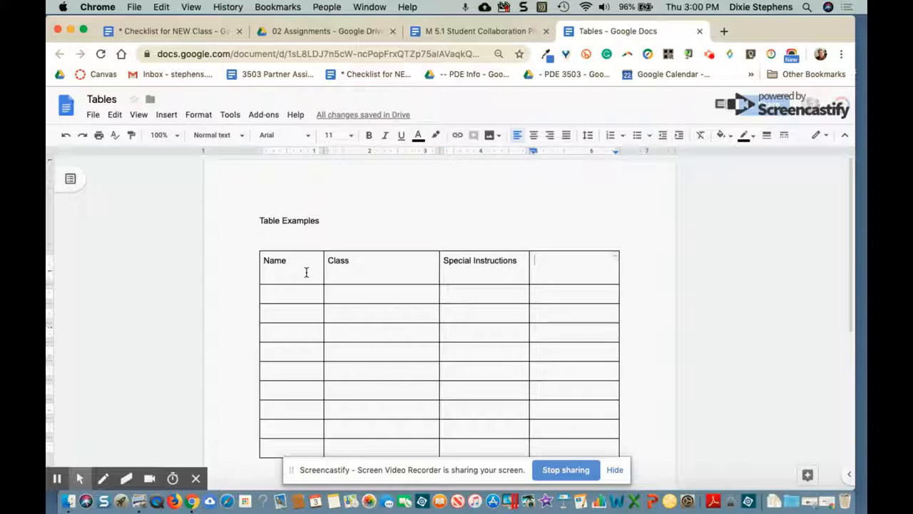
{"action": "type", "text": "Comments"}
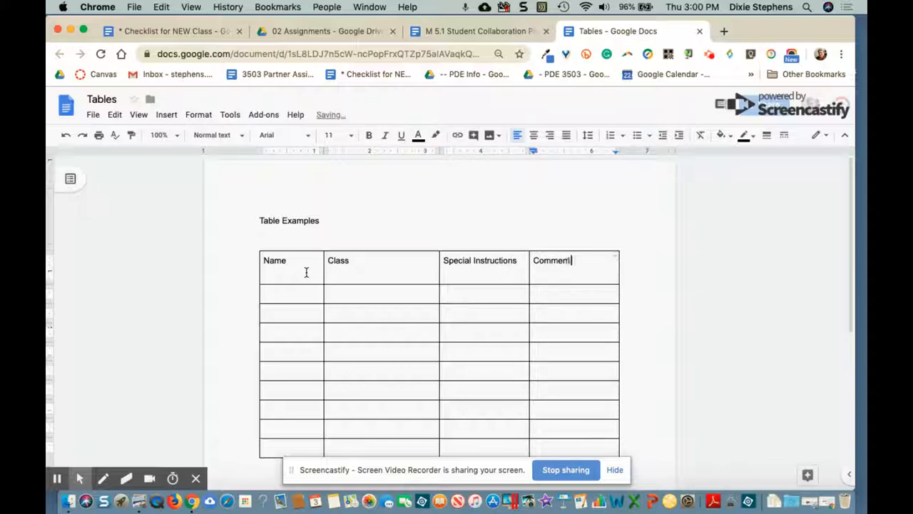
{"action": "left_click", "coordinate": [306, 298]}
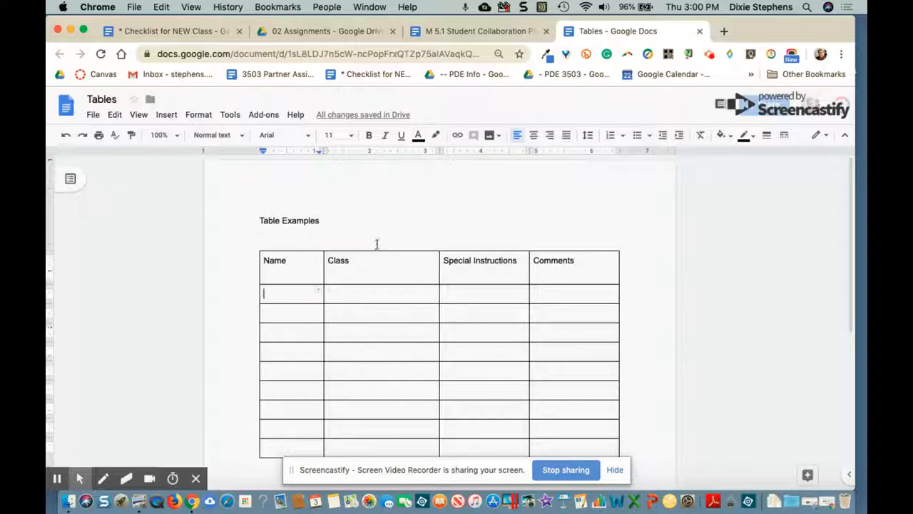
- Insert a row above the headings and enter Special Needs Students in its first cell
{"action": "right_click", "coordinate": [366, 264]}
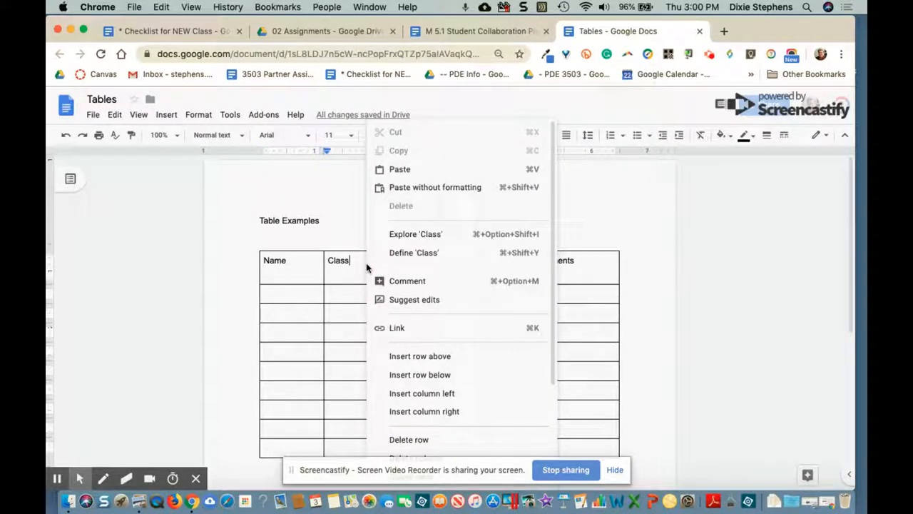
{"action": "left_click", "coordinate": [426, 361]}
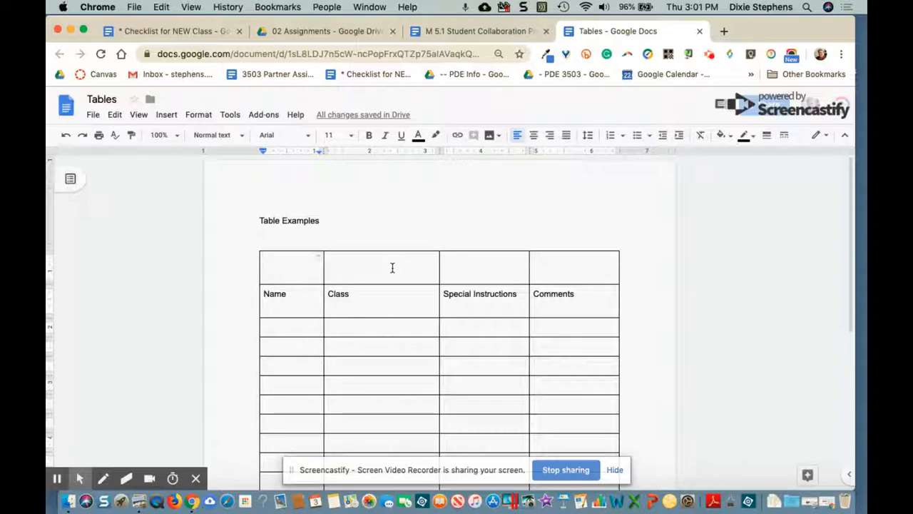
{"action": "type", "text": "Spec"}
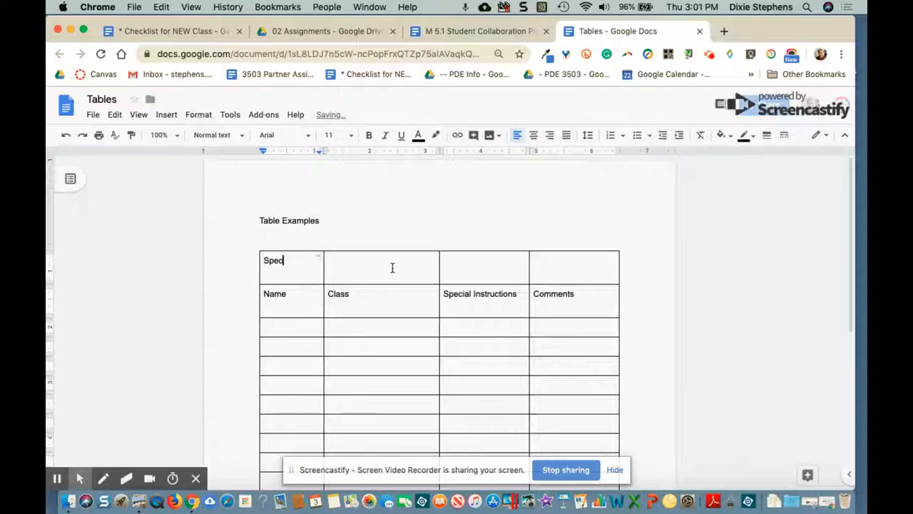
{"action": "type", "text": "ial Needs Student"}
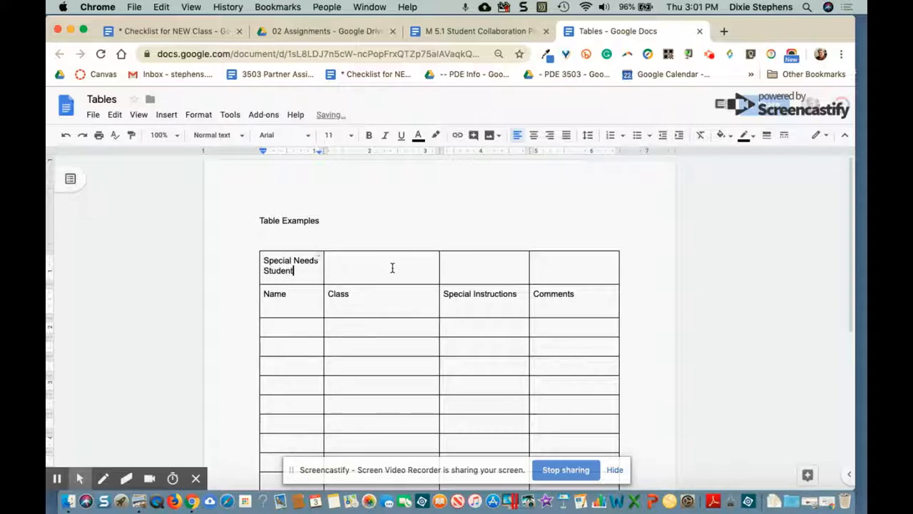
{"action": "type", "text": "s"}
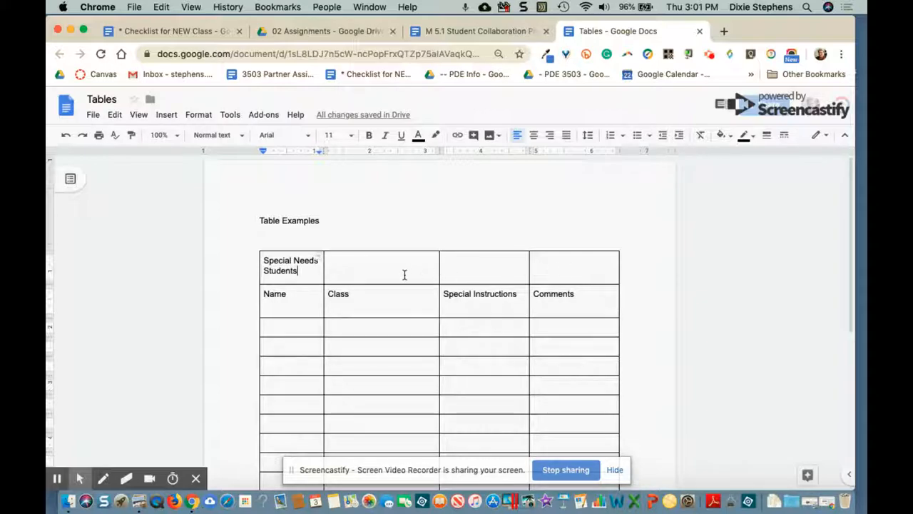
- Fill the row below the headings with the student's first name, the class English and the special instructions Larger Print materials
{"action": "scroll", "coordinate": [404, 275], "scroll_direction": "down", "scroll_amount": 1}
{"action": "left_click", "coordinate": [303, 306]}
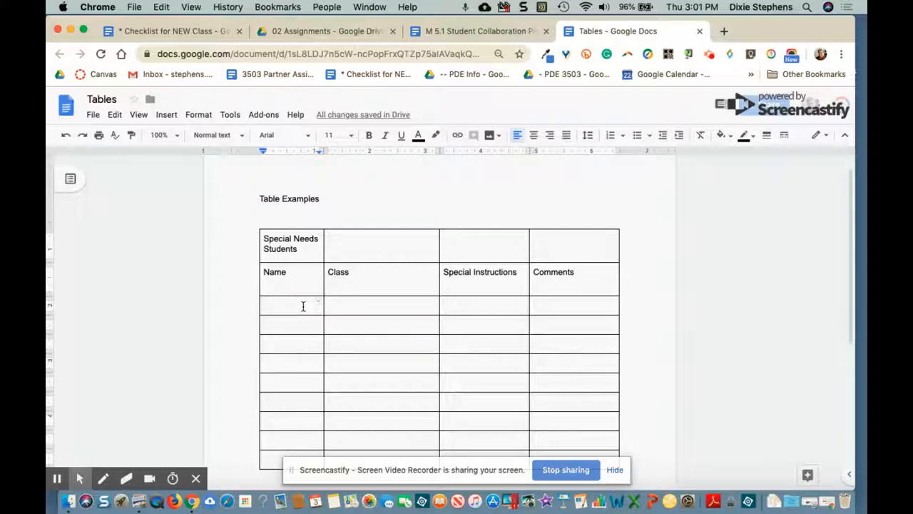
{"action": "type", "text": "Dixie"}
{"action": "key", "text": "Tab"}
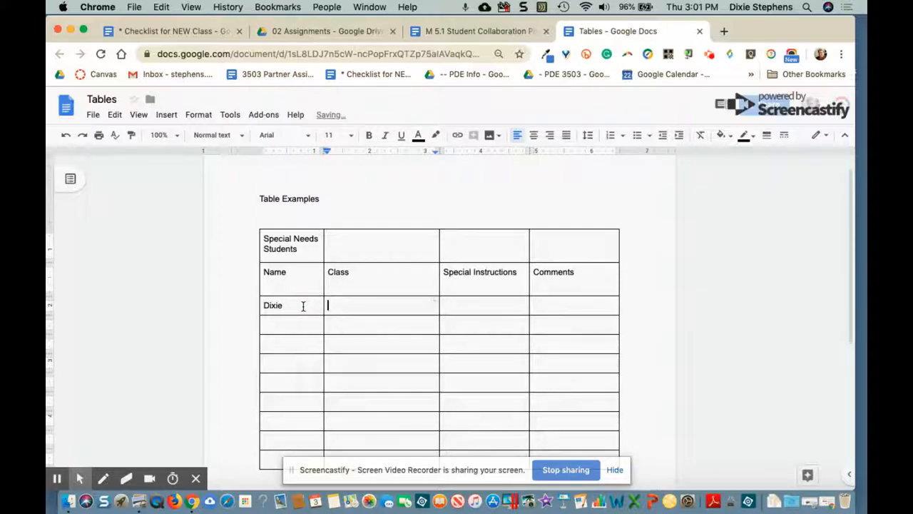
{"action": "type", "text": "English"}
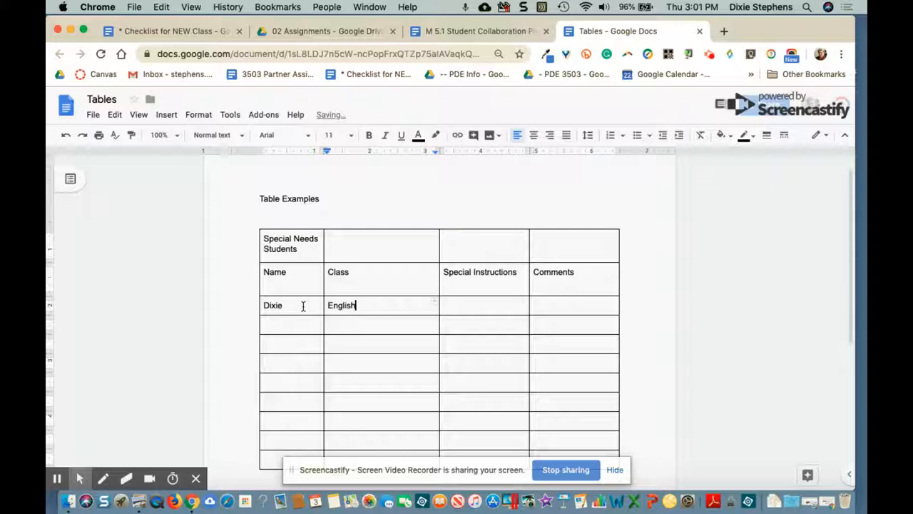
{"action": "key", "text": "Tab"}
{"action": "type", "text": "L"}
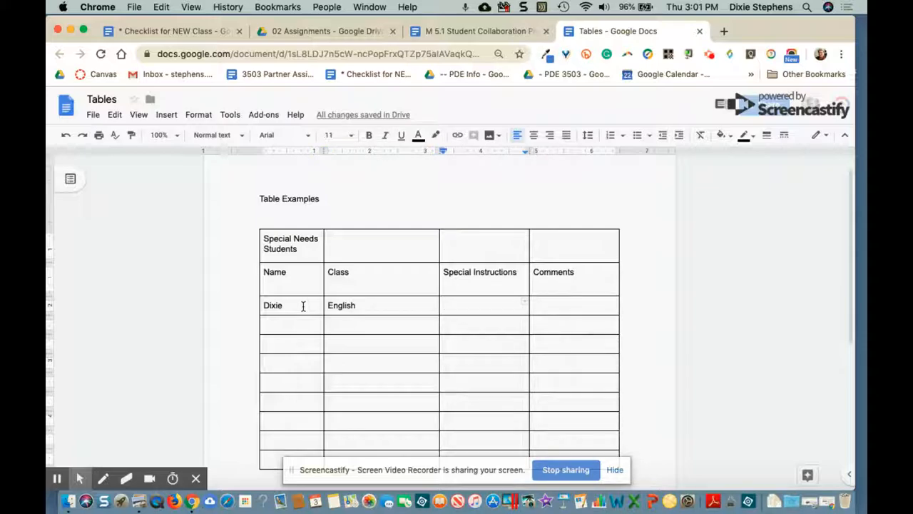
{"action": "type", "text": "arger"}
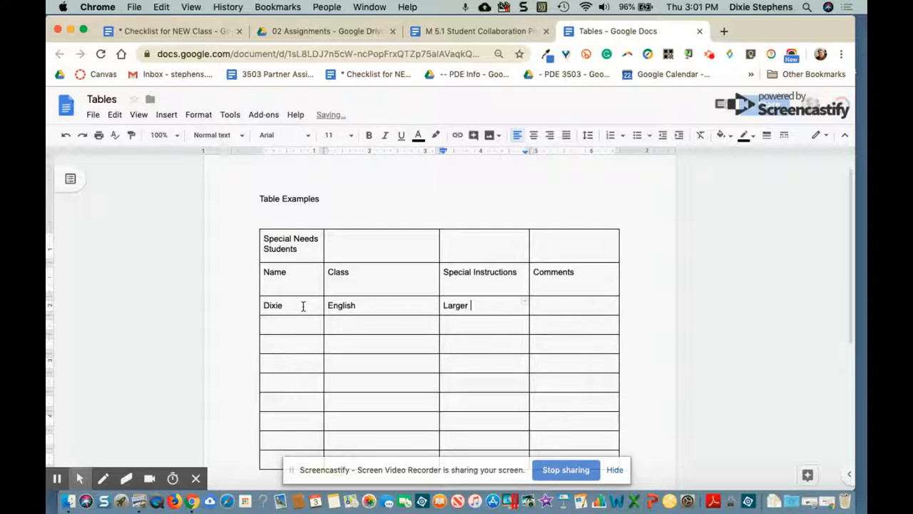
{"action": "type", "text": " Print materials"}
{"action": "key", "text": "Tab"}
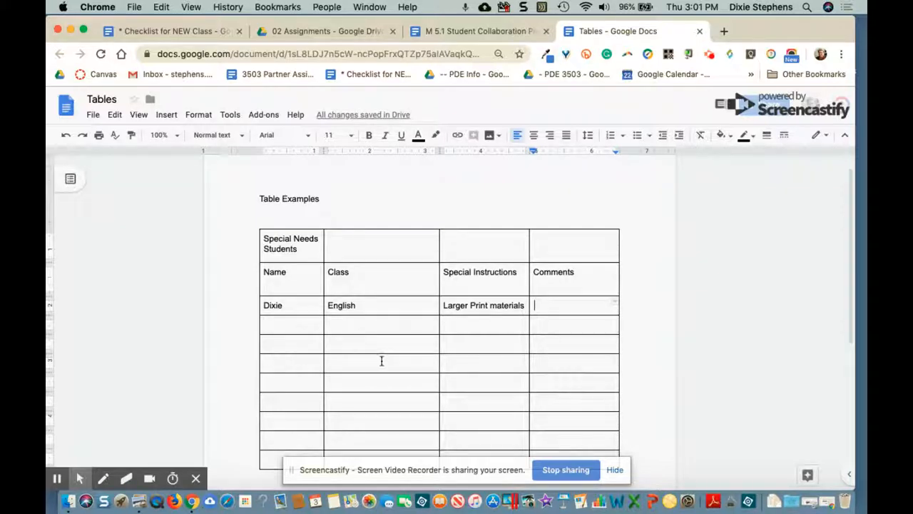
- Advance through the table's cells and add a new row after the last one
{"action": "scroll", "coordinate": [381, 363], "scroll_direction": "down", "scroll_amount": 1}
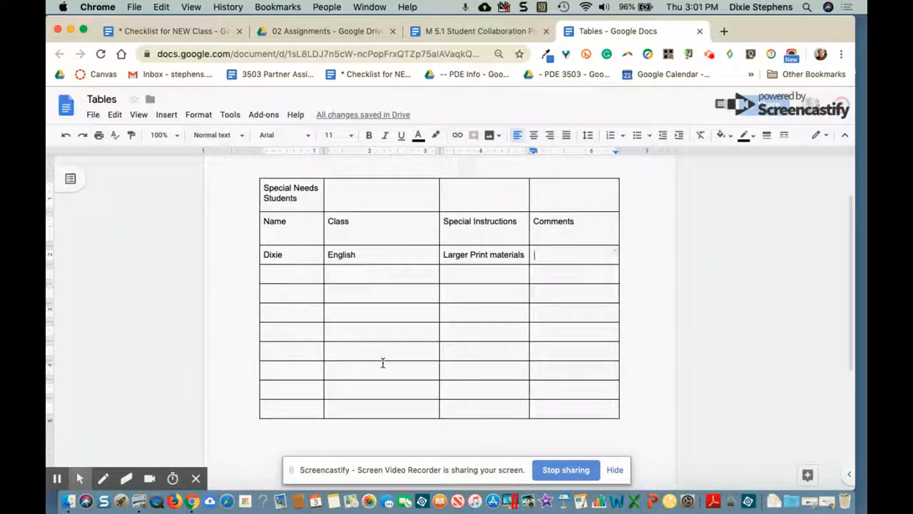
{"action": "key", "text": "Tab"}
{"action": "key", "text": "Tab"}
{"action": "key", "text": "Tab"}
{"action": "key", "text": "Tab"}
{"action": "key", "text": "Tab"}
{"action": "key", "text": "Tab"}
{"action": "key", "text": "Tab"}
{"action": "key", "text": "Tab"}
{"action": "key", "text": "Tab"}
{"action": "key", "text": "Tab"}
{"action": "left_click", "coordinate": [544, 408]}
{"action": "key", "text": "Tab"}
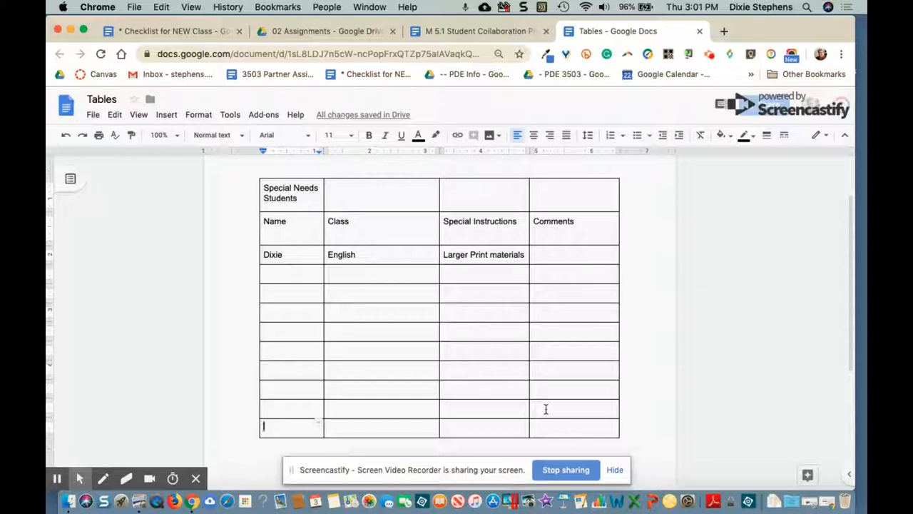
- Insert an empty column to the right of Comments and another to the left of Class
{"action": "right_click", "coordinate": [582, 234]}
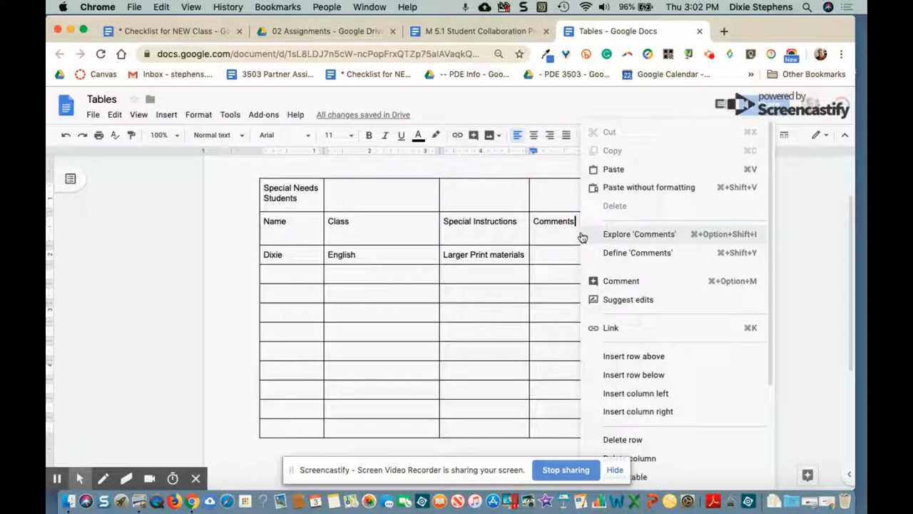
{"action": "left_click", "coordinate": [618, 412]}
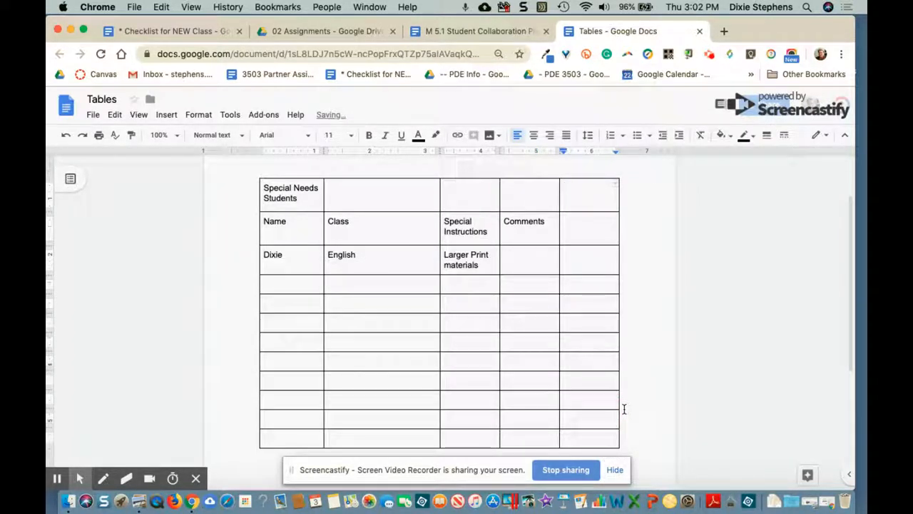
{"action": "left_click", "coordinate": [579, 236]}
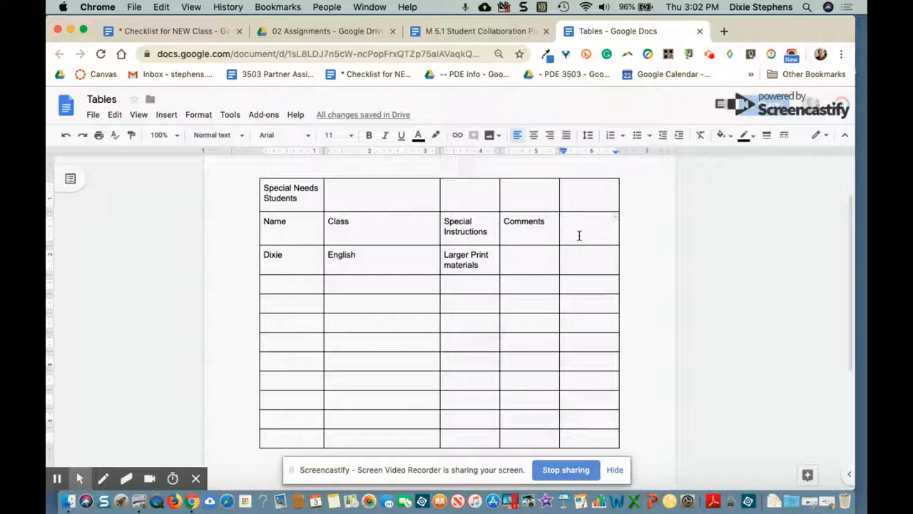
{"action": "left_click", "coordinate": [368, 227]}
{"action": "right_click", "coordinate": [368, 227]}
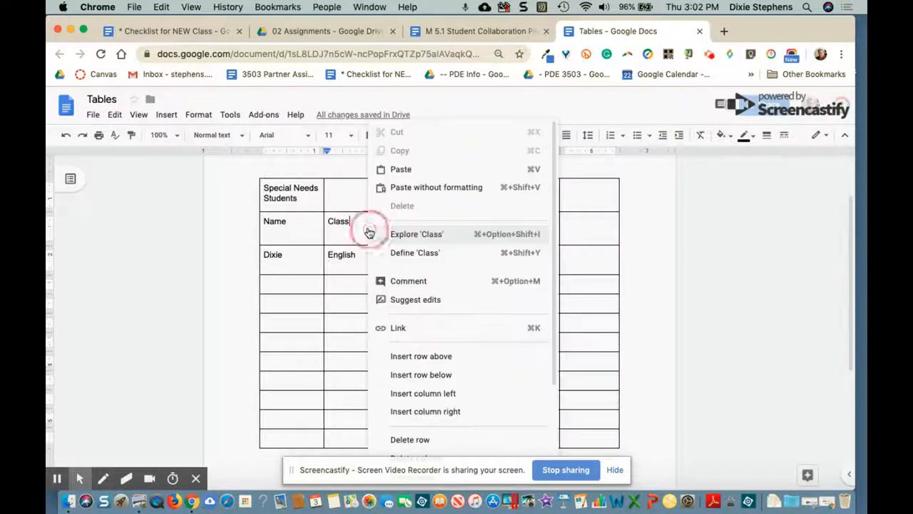
{"action": "left_click", "coordinate": [400, 394]}
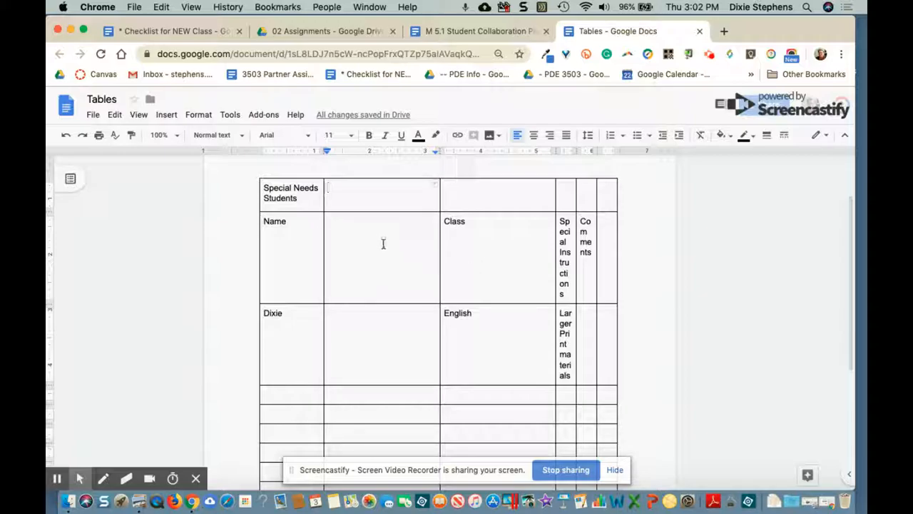
- Delete the empty column before Class and the empty column after Comments
{"action": "right_click", "coordinate": [357, 202]}
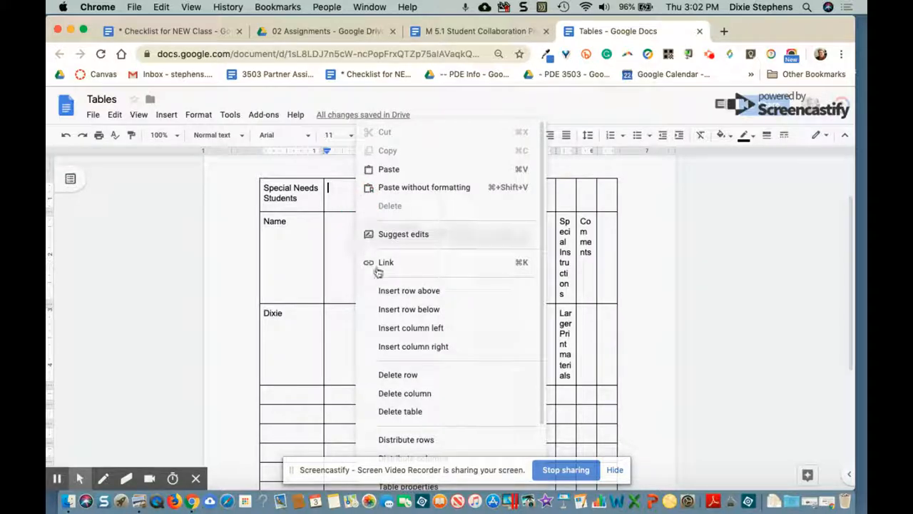
{"action": "left_click", "coordinate": [396, 398]}
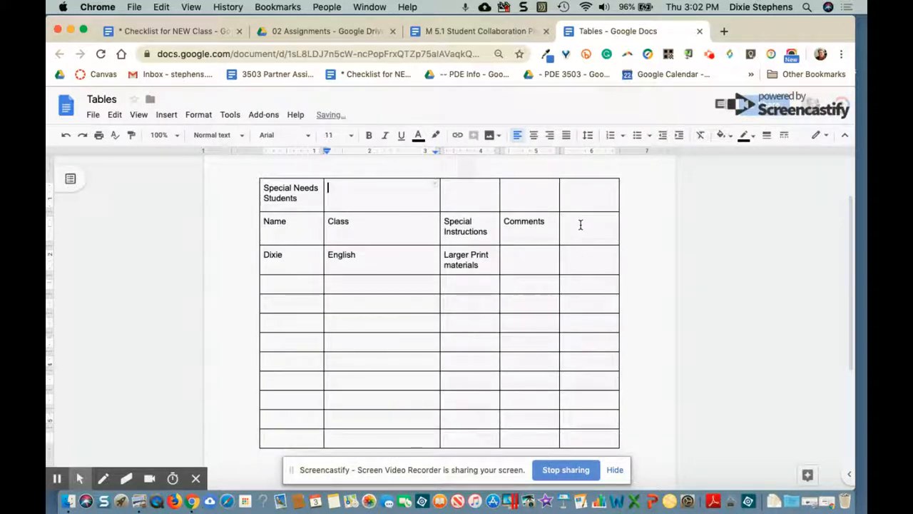
{"action": "right_click", "coordinate": [581, 226]}
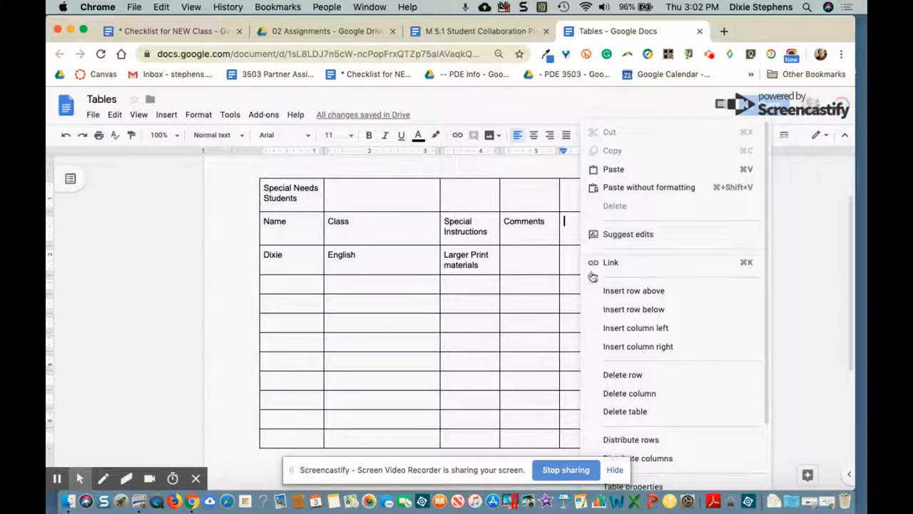
{"action": "left_click", "coordinate": [605, 393]}
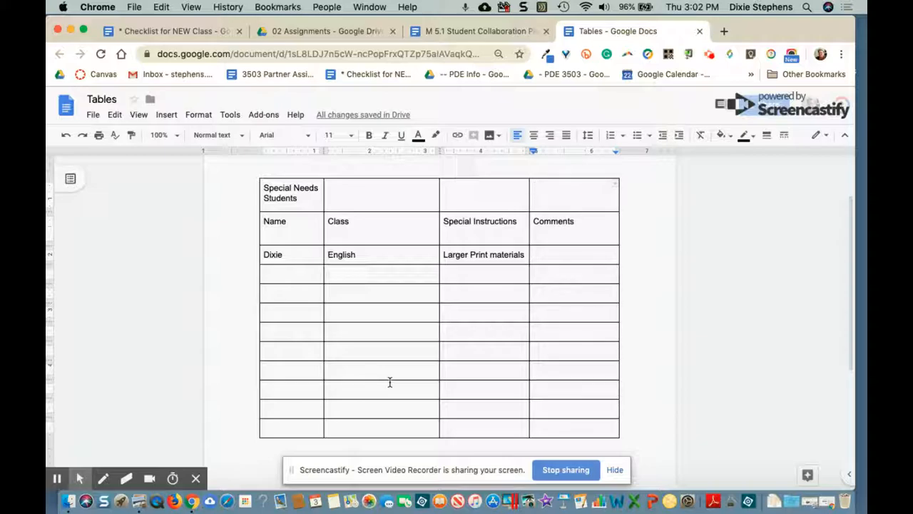
- Narrow the Class column to give the Special Instructions column more width
{"action": "left_click_drag", "start_coordinate": [441, 196], "coordinate": [406, 197]}
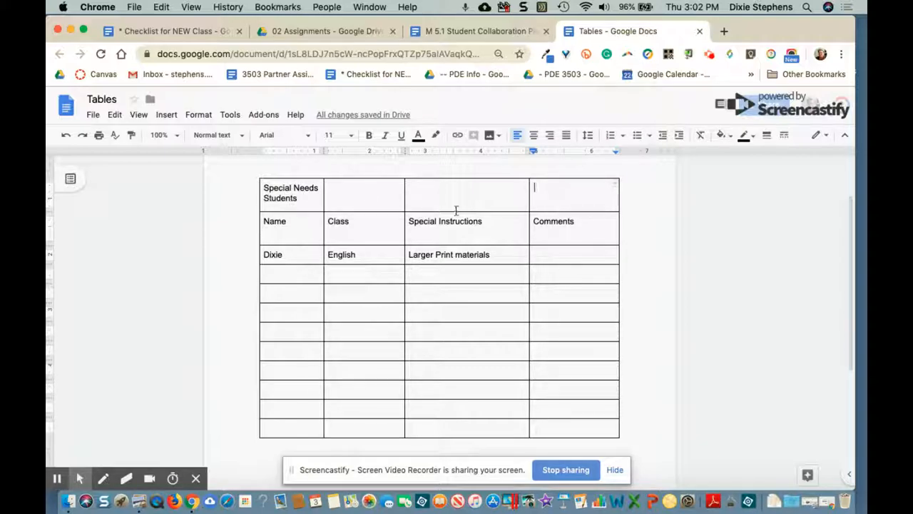
- Merge all four cells of the table's first row, which holds the Special Needs Students title
{"action": "left_click_drag", "start_coordinate": [264, 189], "coordinate": [541, 205]}
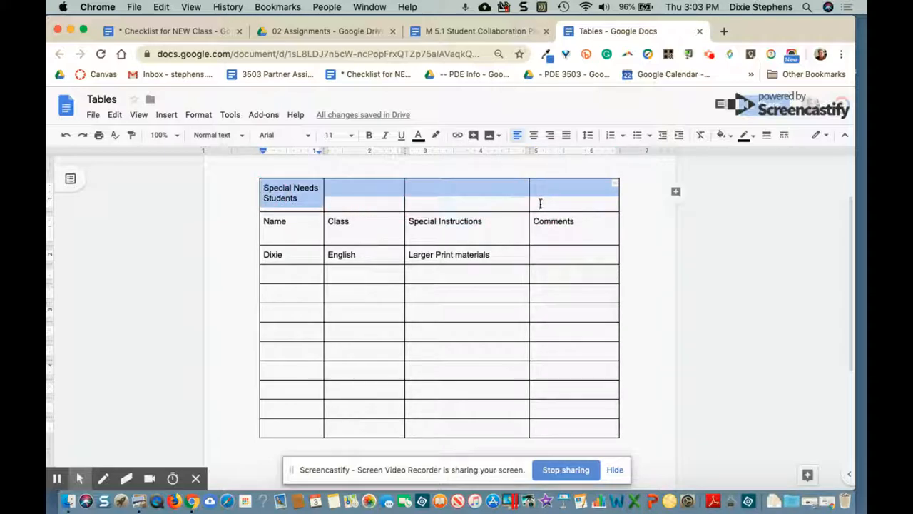
{"action": "right_click", "coordinate": [538, 198]}
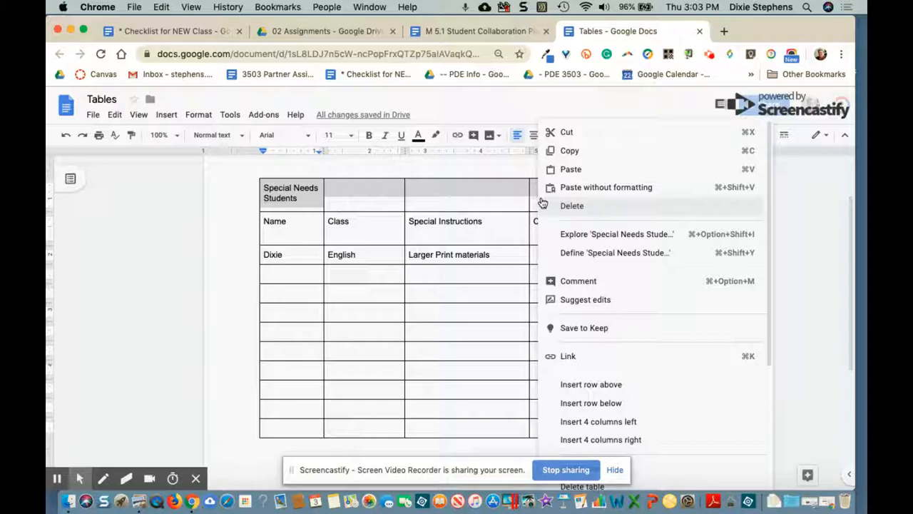
{"action": "scroll", "coordinate": [620, 278], "scroll_direction": "down", "scroll_amount": 5}
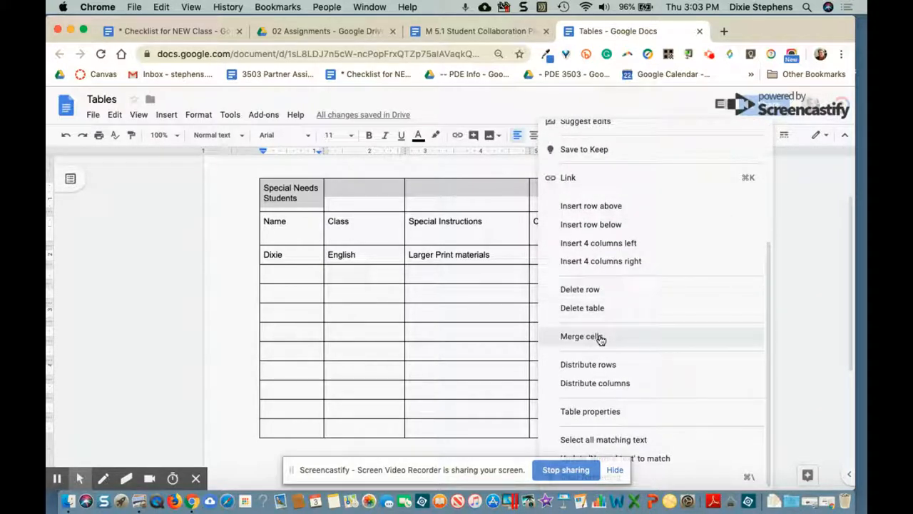
{"action": "left_click", "coordinate": [493, 193]}
{"action": "left_click_drag", "start_coordinate": [267, 188], "coordinate": [551, 202]}
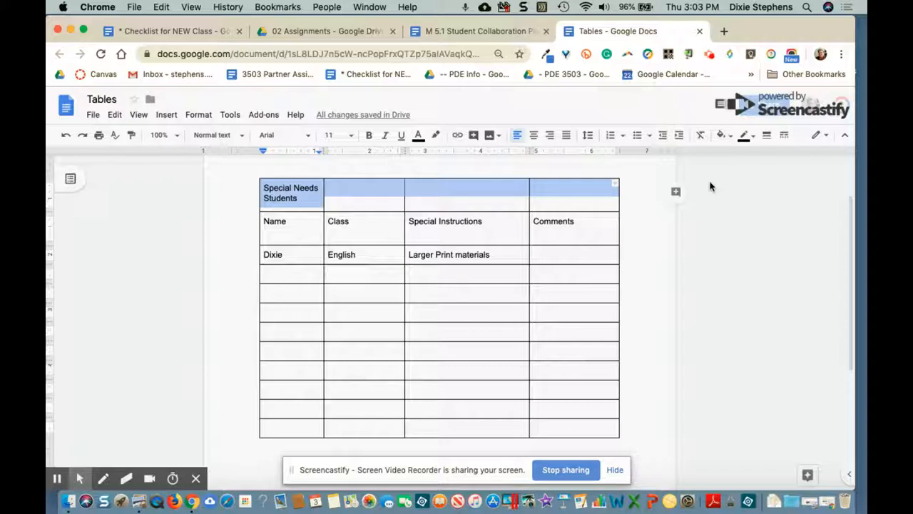
{"action": "right_click", "coordinate": [476, 191]}
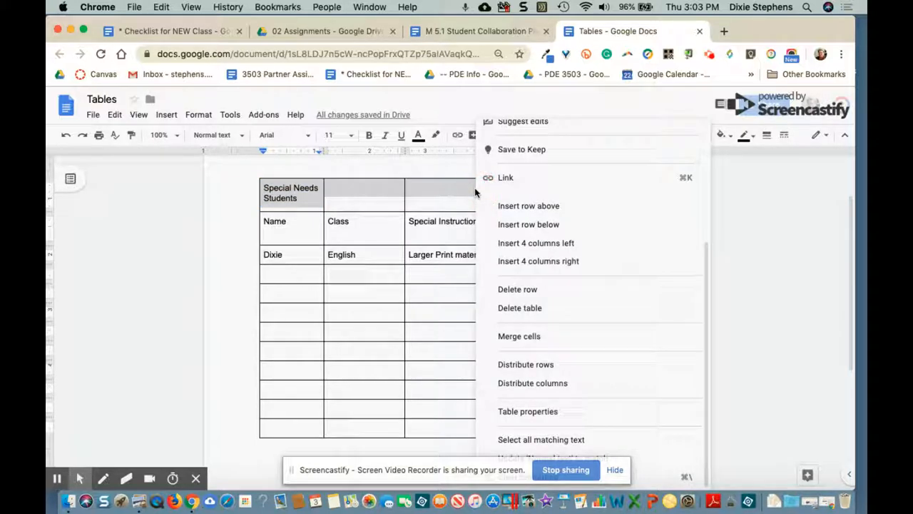
{"action": "left_click", "coordinate": [531, 337]}
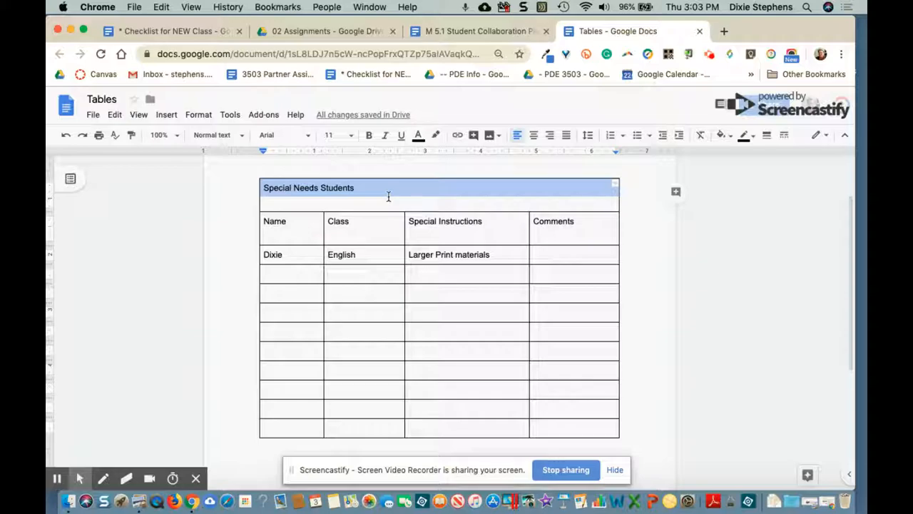
- Center the Special Needs Students title in its merged row and set its font size to 12
{"action": "left_click", "coordinate": [534, 136]}
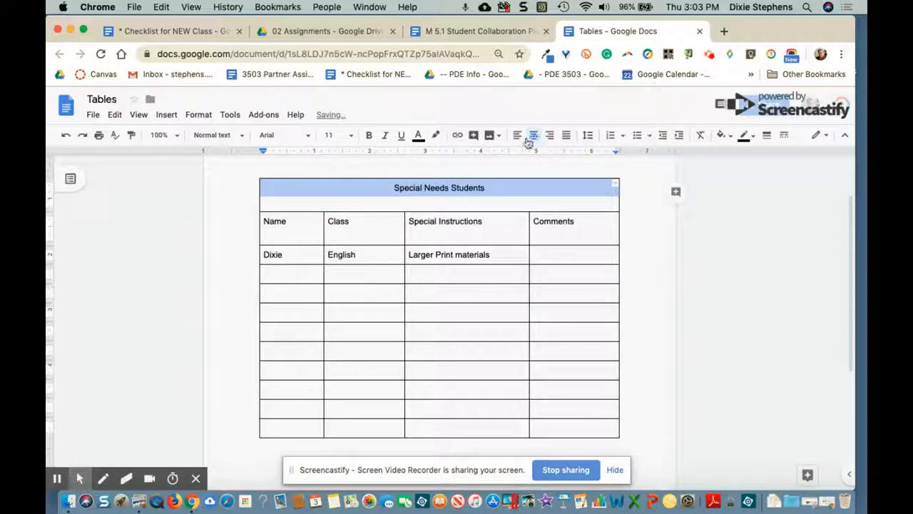
{"action": "left_click", "coordinate": [351, 135]}
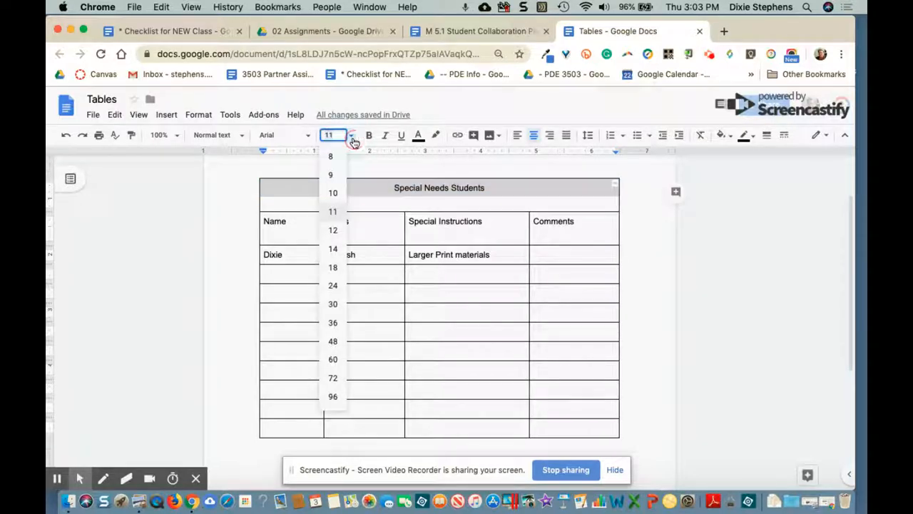
{"action": "left_click", "coordinate": [333, 229]}
{"action": "left_click", "coordinate": [352, 204]}
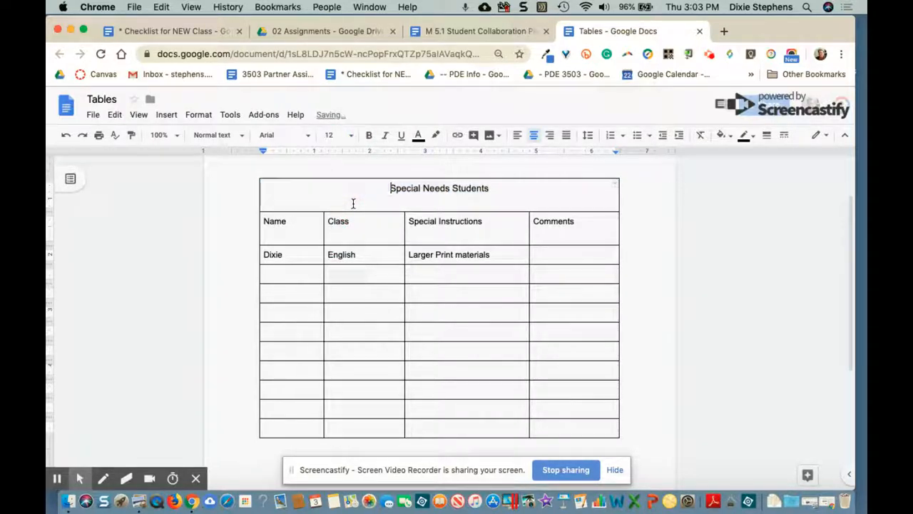
{"action": "left_click_drag", "start_coordinate": [390, 188], "coordinate": [488, 188]}
{"action": "left_click", "coordinate": [487, 188]}
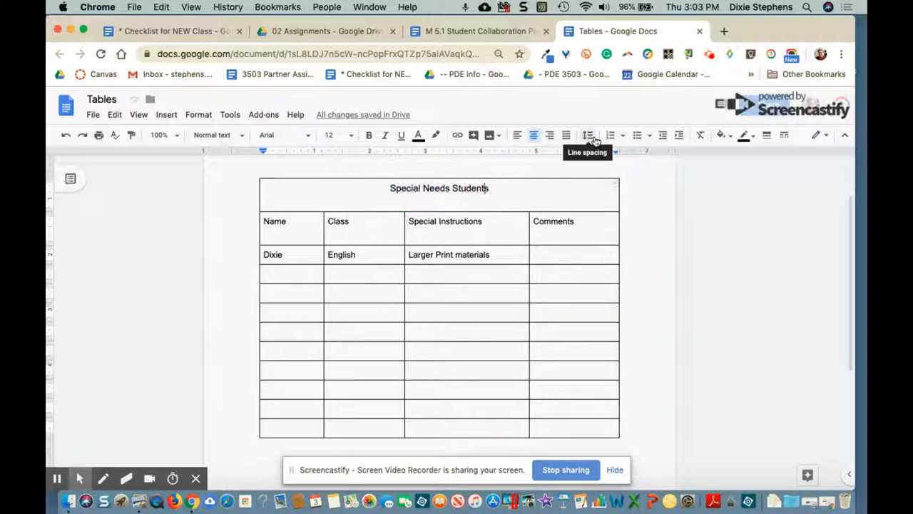
- Set the title cell's vertical alignment to Middle and its background color to light blue
{"action": "right_click", "coordinate": [510, 193]}
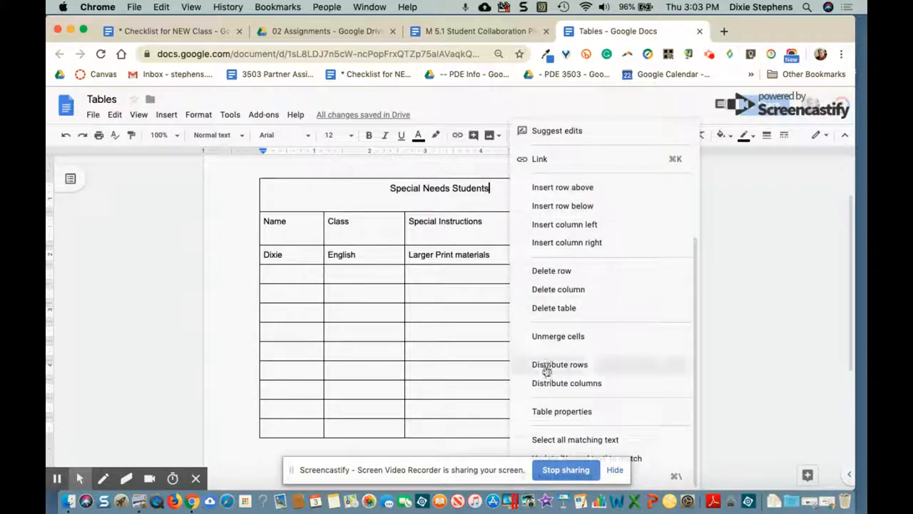
{"action": "left_click", "coordinate": [546, 412]}
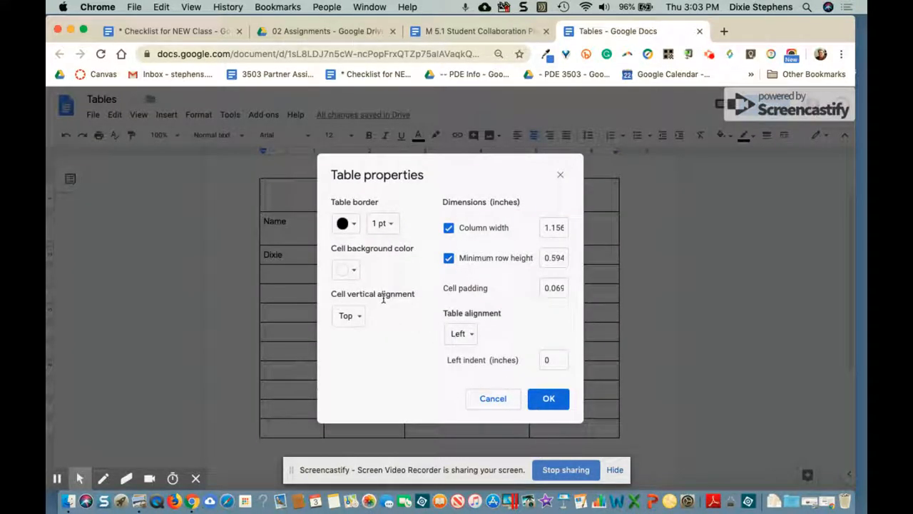
{"action": "left_click", "coordinate": [361, 319]}
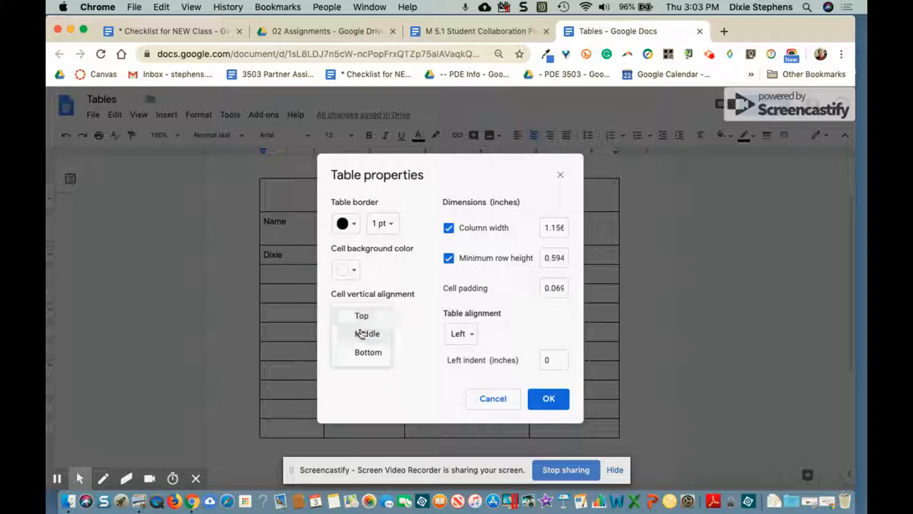
{"action": "left_click", "coordinate": [362, 334]}
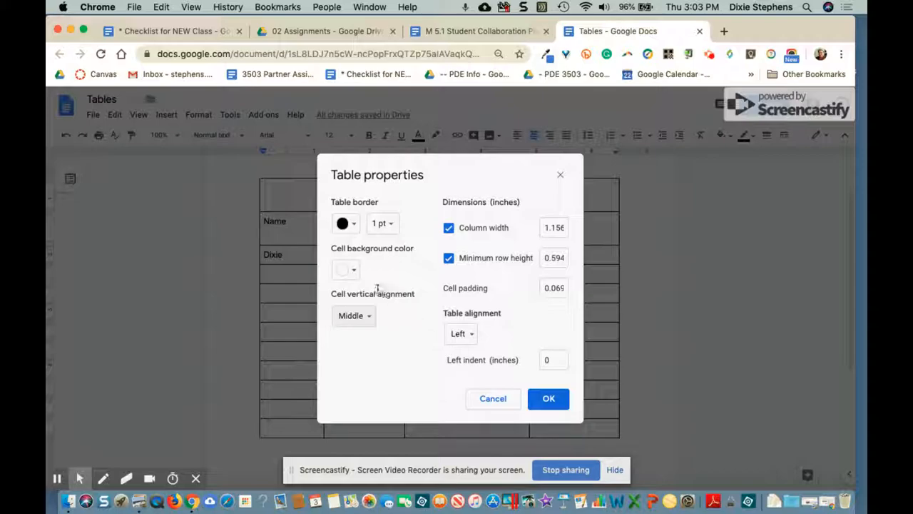
{"action": "left_click", "coordinate": [354, 272]}
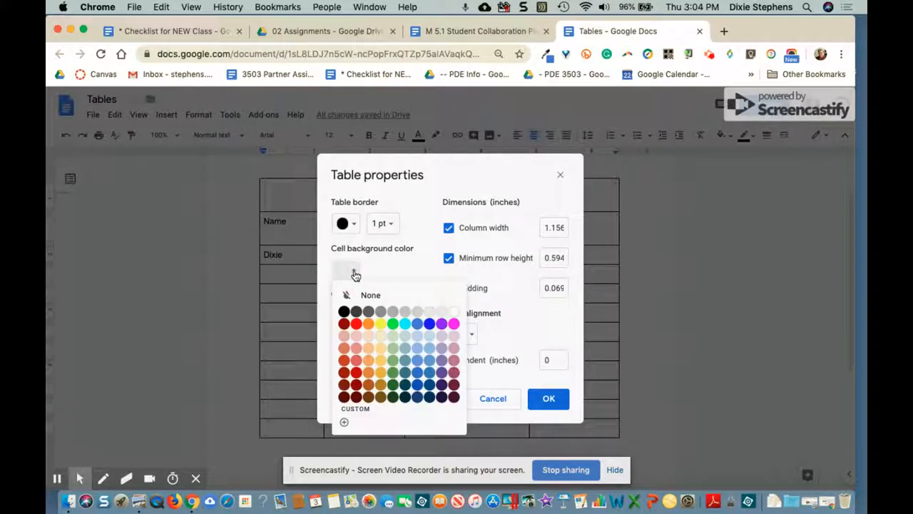
{"action": "left_click", "coordinate": [429, 336]}
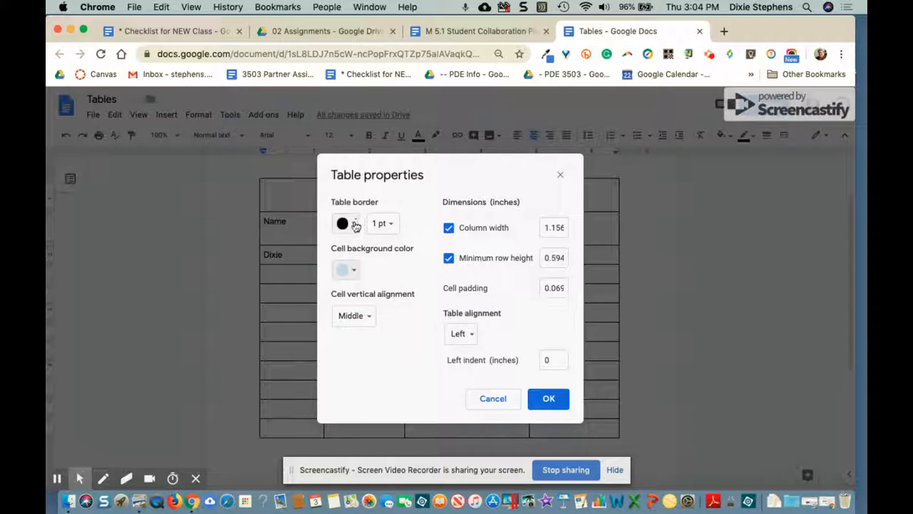
- Set the table border to 1.5 pt white and apply the table properties
{"action": "left_click", "coordinate": [386, 223]}
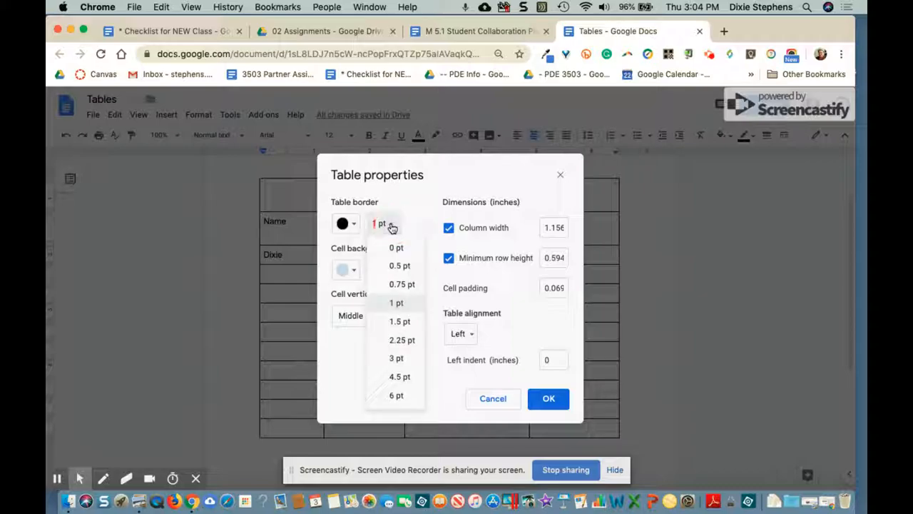
{"action": "left_click", "coordinate": [399, 322]}
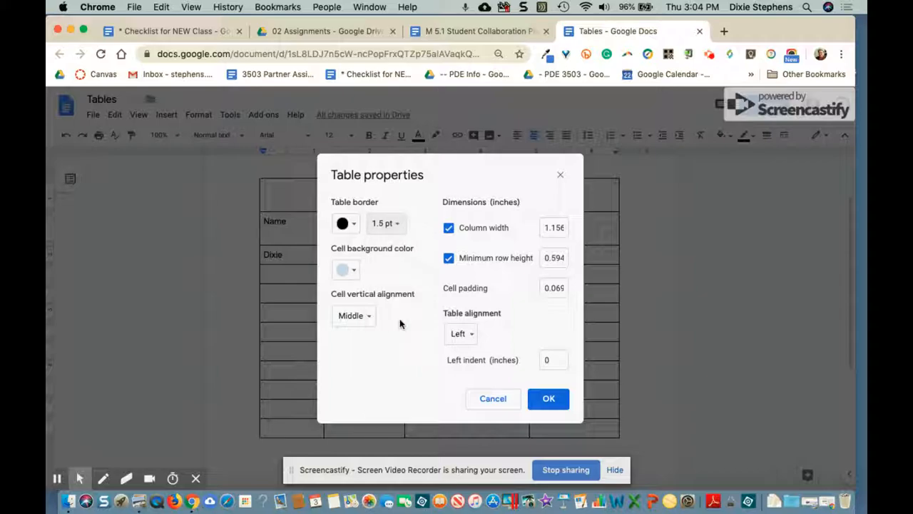
{"action": "left_click", "coordinate": [354, 225]}
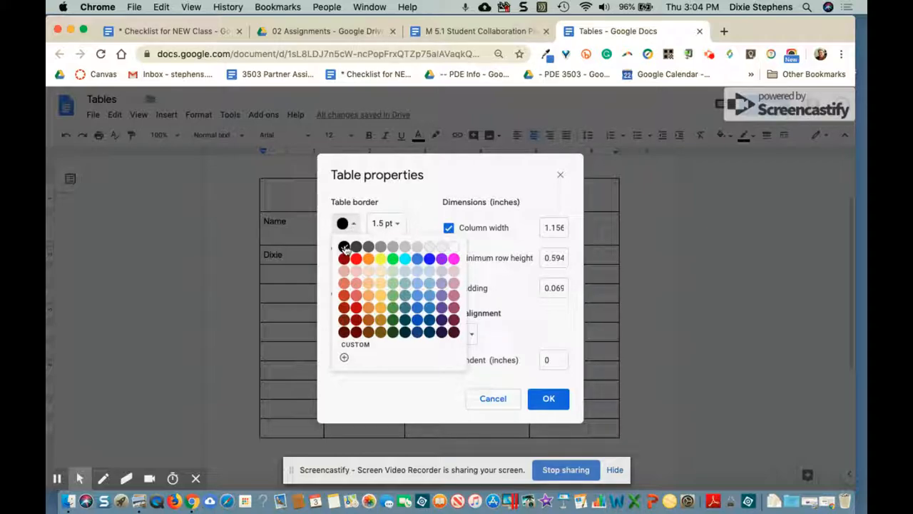
{"action": "left_click", "coordinate": [453, 247]}
{"action": "left_click", "coordinate": [548, 397]}
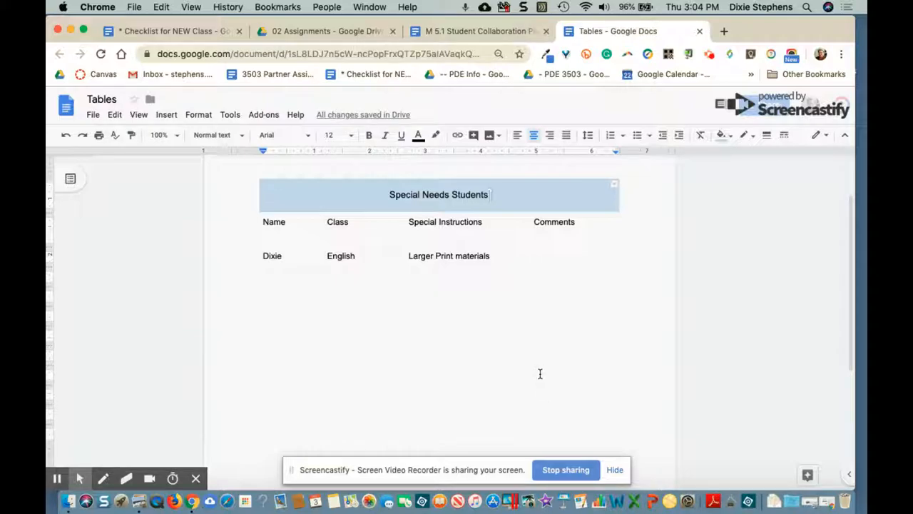
{"action": "left_click", "coordinate": [454, 293]}
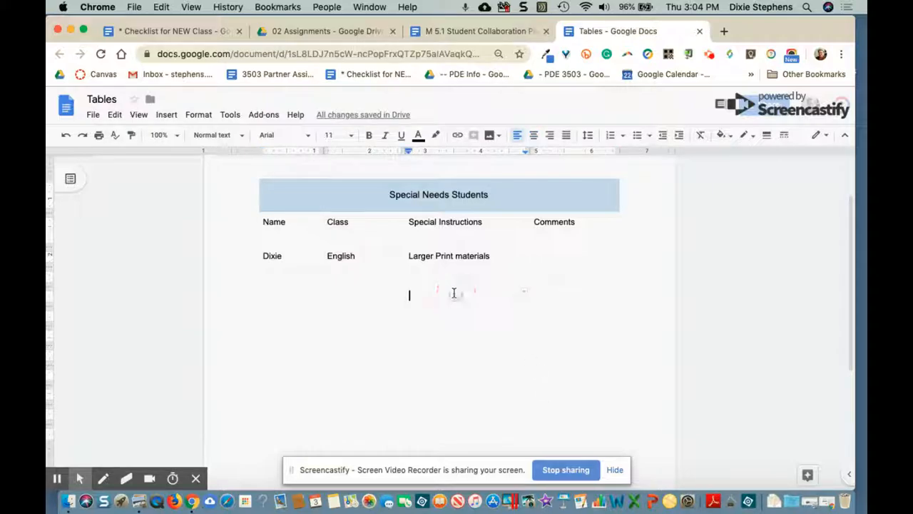
{"action": "left_click", "coordinate": [502, 199]}
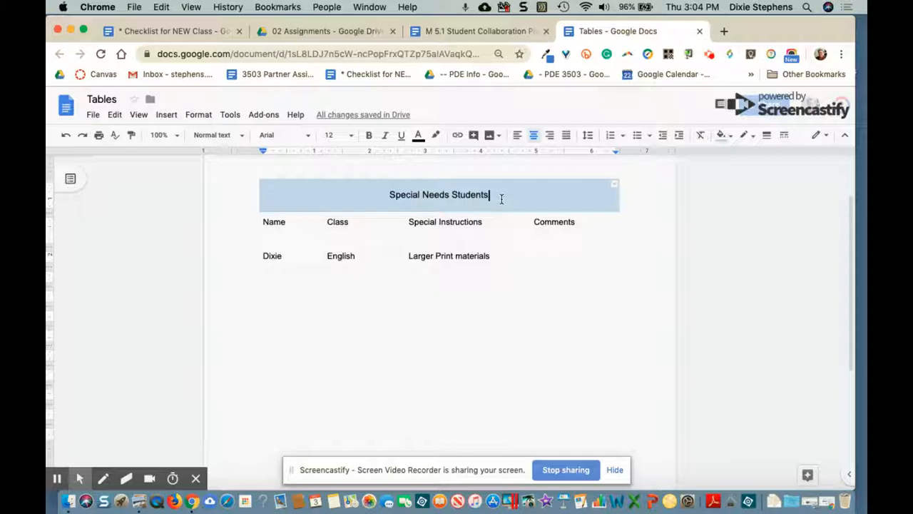
- Change the table border color to light gray
{"action": "left_click", "coordinate": [367, 196]}
{"action": "right_click", "coordinate": [369, 199]}
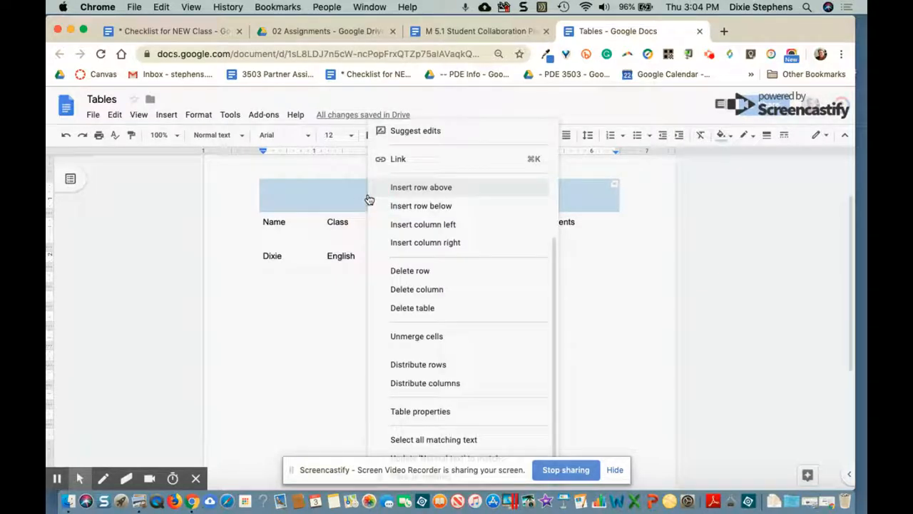
{"action": "left_click", "coordinate": [423, 413]}
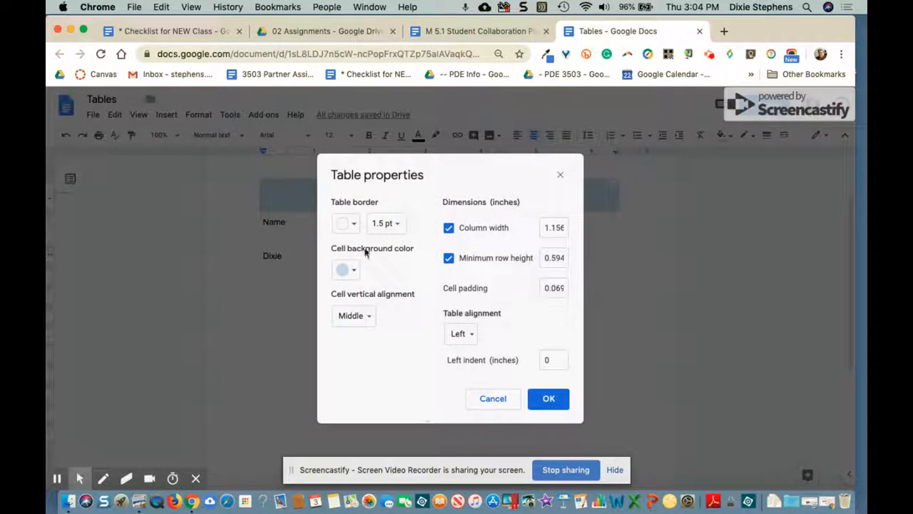
{"action": "left_click", "coordinate": [353, 225]}
{"action": "left_click", "coordinate": [418, 247]}
{"action": "left_click", "coordinate": [549, 399]}
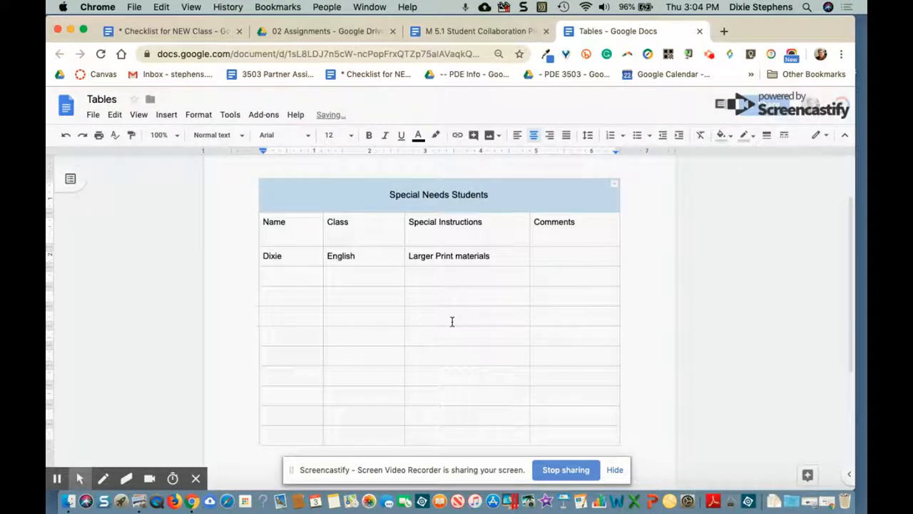
- Shorten the row of column headings to a height of about 0.44 inches
{"action": "scroll", "coordinate": [451, 322], "scroll_direction": "down", "scroll_amount": 2}
{"action": "scroll", "coordinate": [452, 325], "scroll_direction": "down", "scroll_amount": 2}
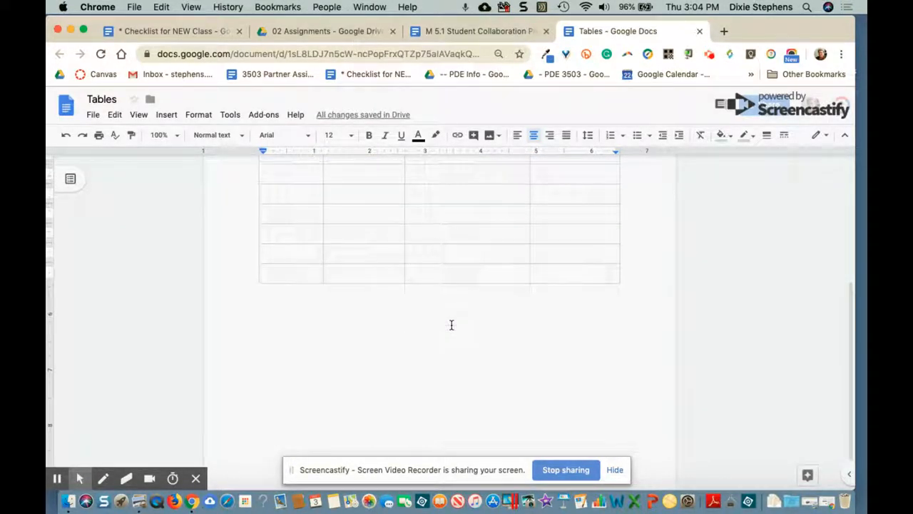
{"action": "scroll", "coordinate": [451, 325], "scroll_direction": "up", "scroll_amount": 5}
{"action": "left_click", "coordinate": [381, 271]}
- Fill the column heading row with a darker blue than the title row and set its vertical alignment to Middle
{"action": "left_click_drag", "start_coordinate": [264, 256], "coordinate": [507, 271]}
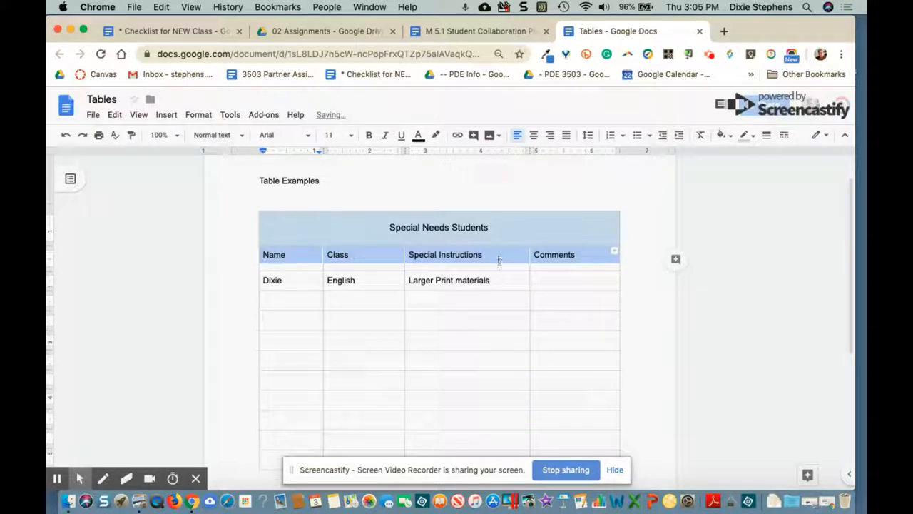
{"action": "right_click", "coordinate": [498, 263]}
{"action": "left_click", "coordinate": [547, 412]}
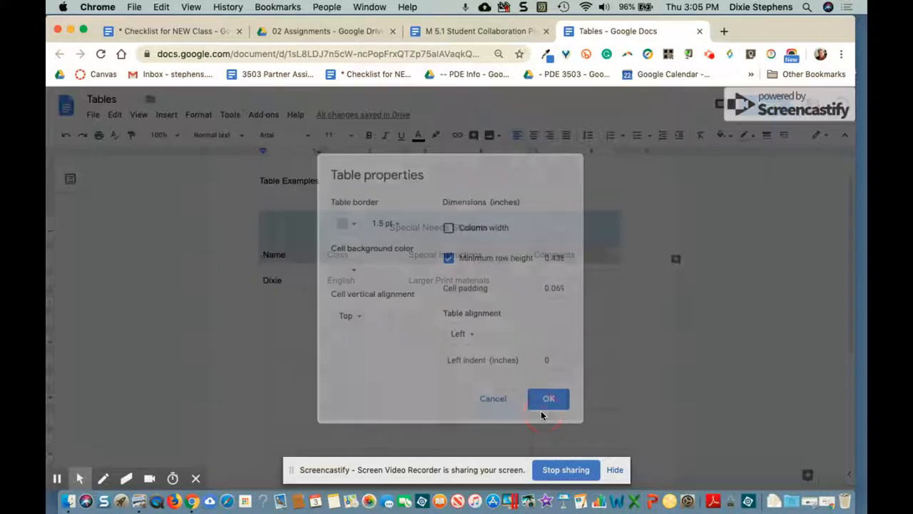
{"action": "left_click", "coordinate": [349, 269]}
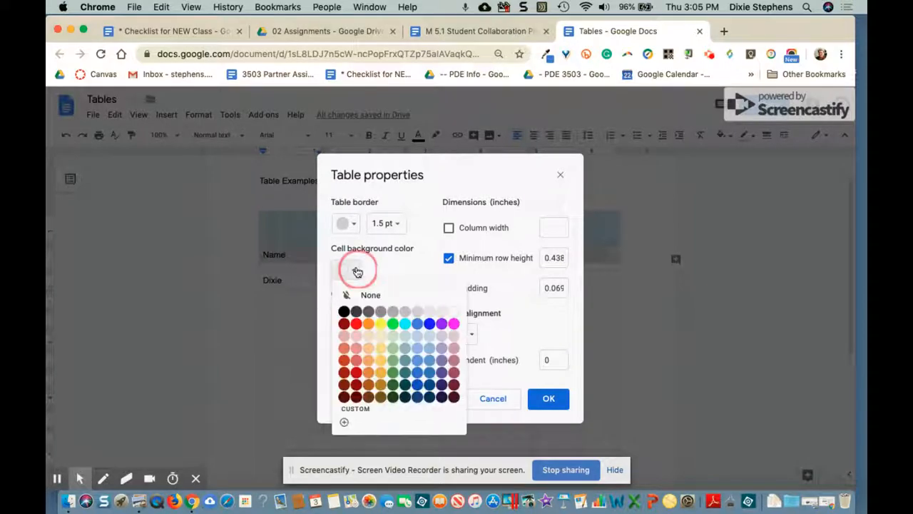
{"action": "left_click", "coordinate": [418, 348]}
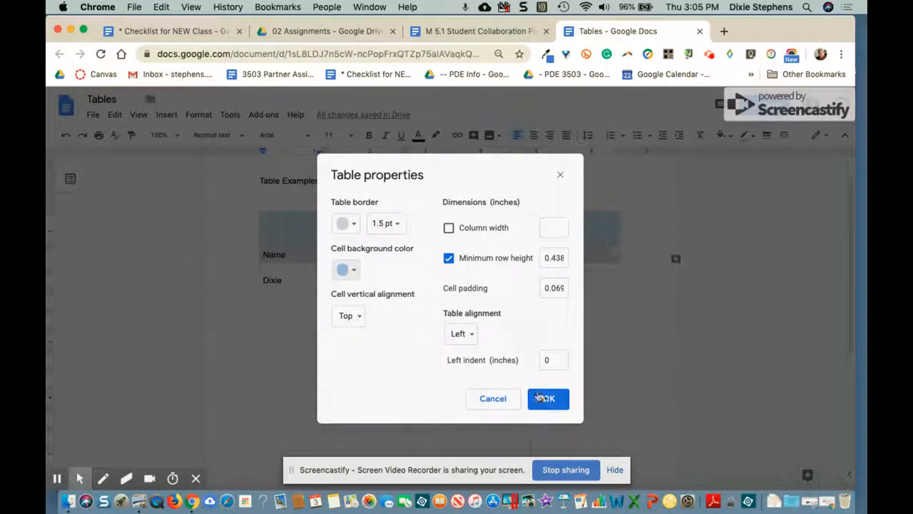
{"action": "left_click", "coordinate": [359, 316]}
{"action": "left_click", "coordinate": [367, 333]}
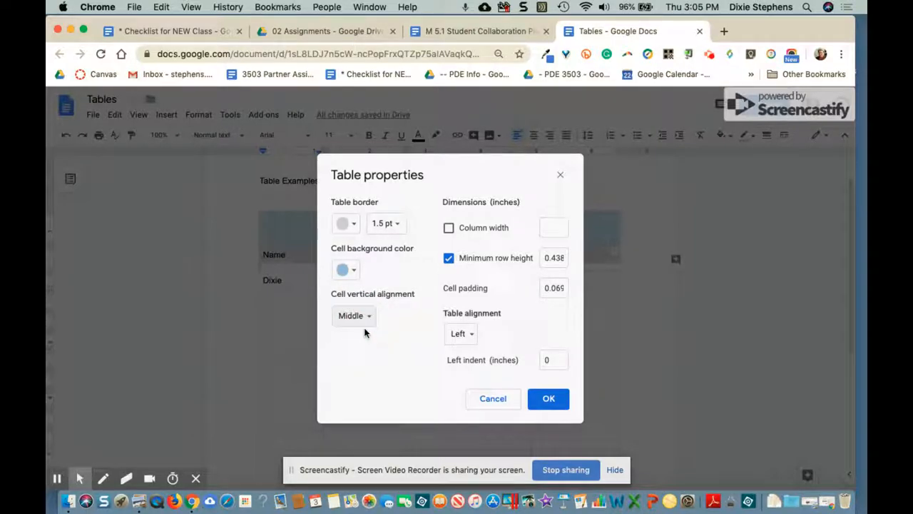
{"action": "left_click", "coordinate": [548, 400]}
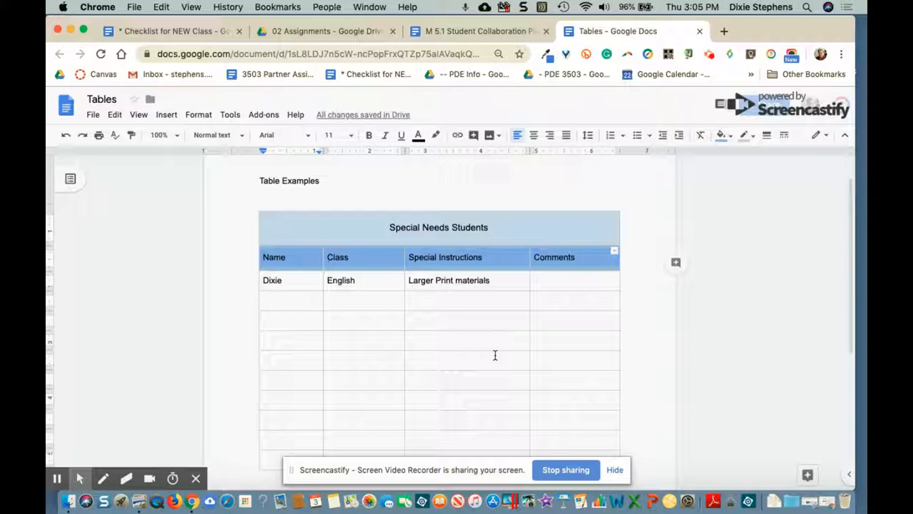
- Insert an empty column to the right of the Comments column
{"action": "left_click", "coordinate": [438, 305]}
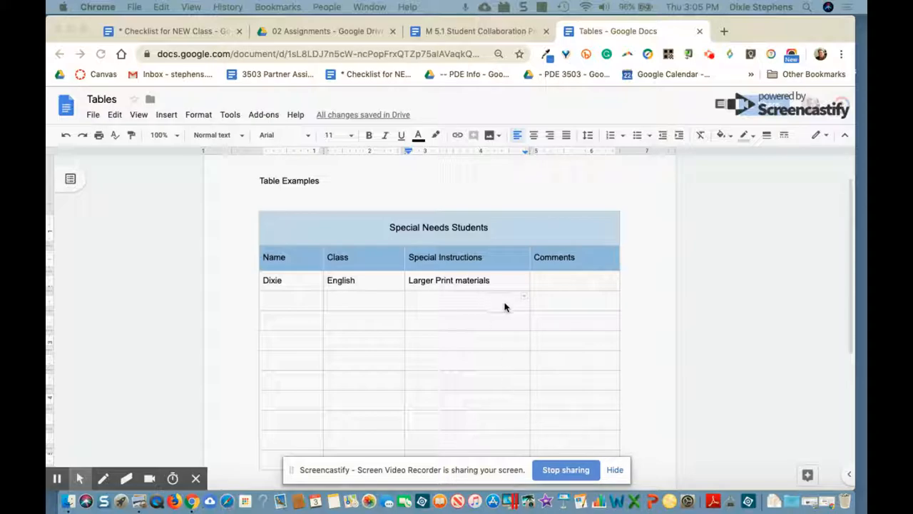
{"action": "right_click", "coordinate": [547, 283]}
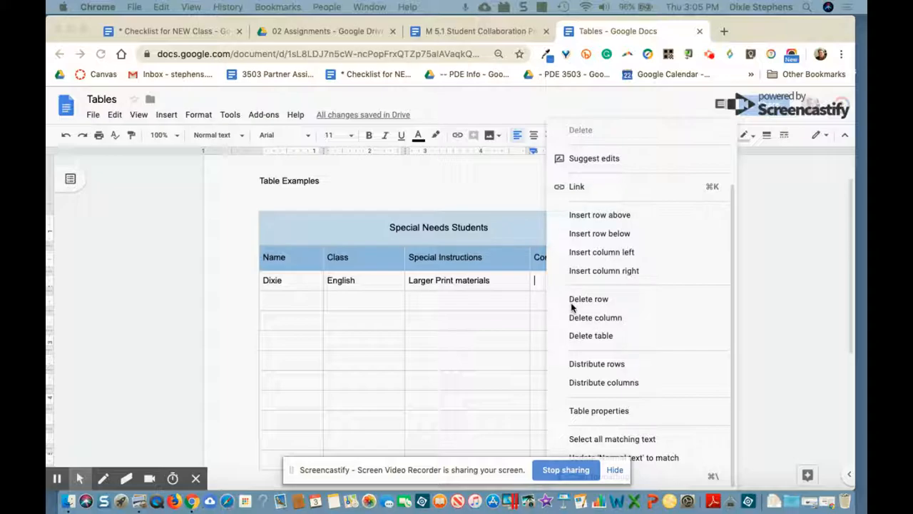
{"action": "left_click", "coordinate": [594, 273]}
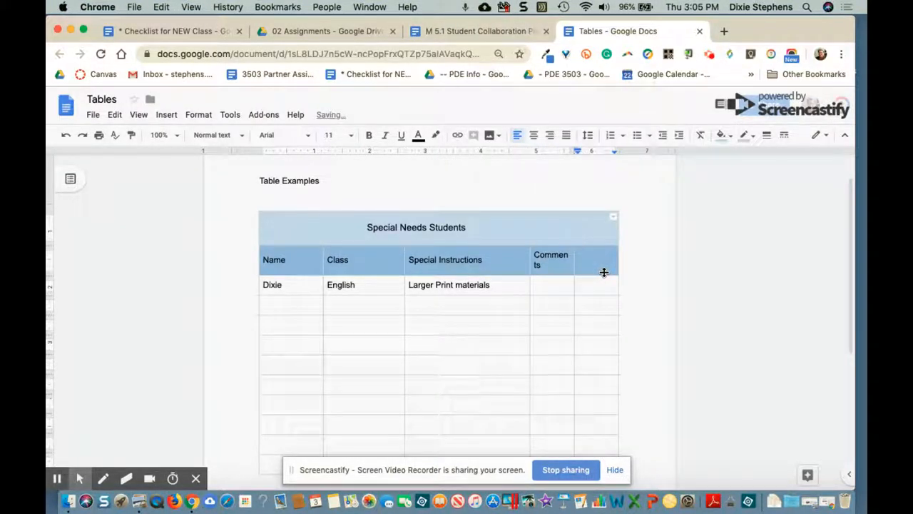
- Merge the Special Needs Students title cell with the empty cell above the new last column
{"action": "left_click", "coordinate": [570, 230]}
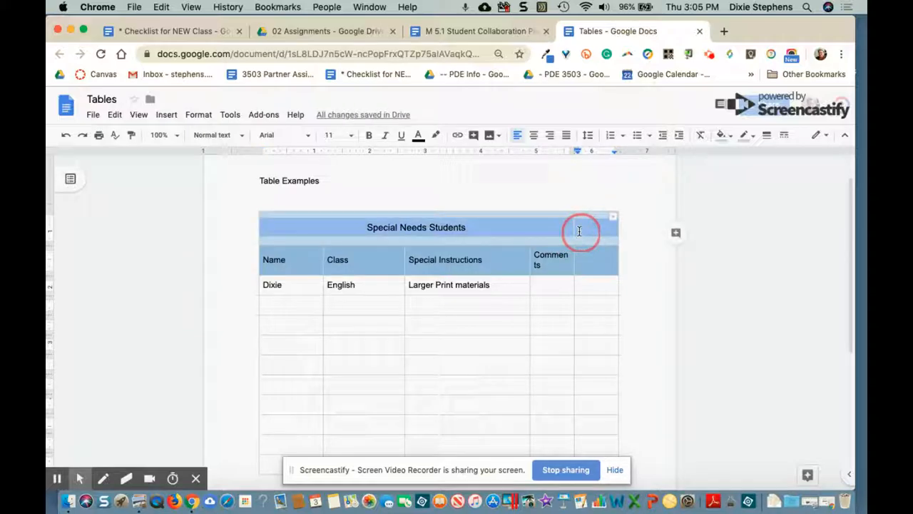
{"action": "left_click", "coordinate": [578, 234]}
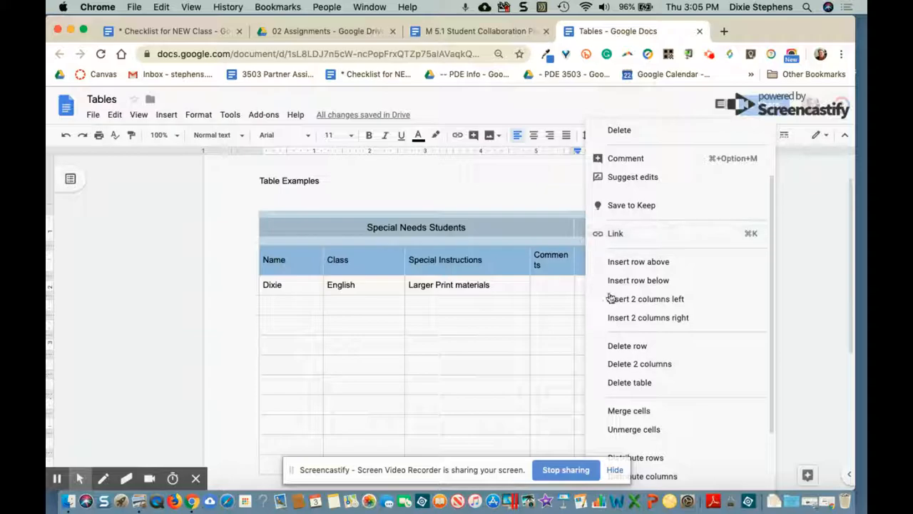
{"action": "left_click", "coordinate": [621, 410]}
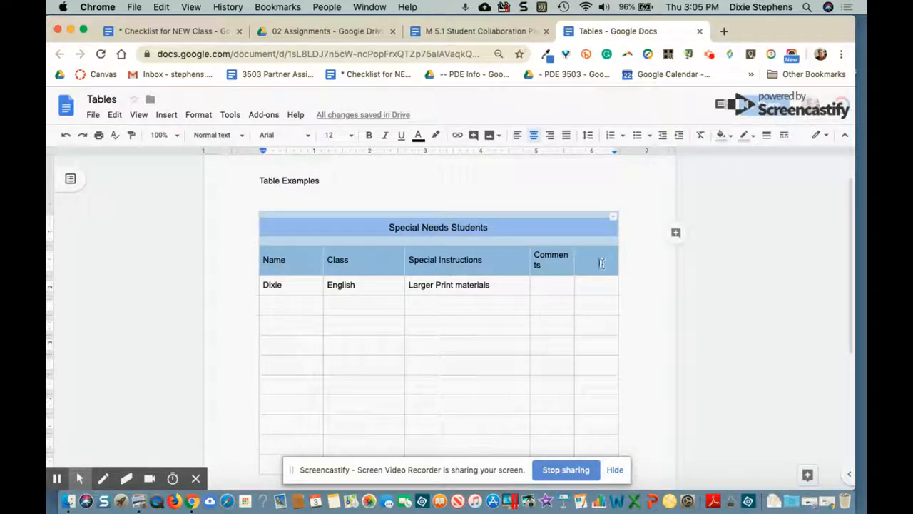
{"action": "double_click", "coordinate": [512, 306]}
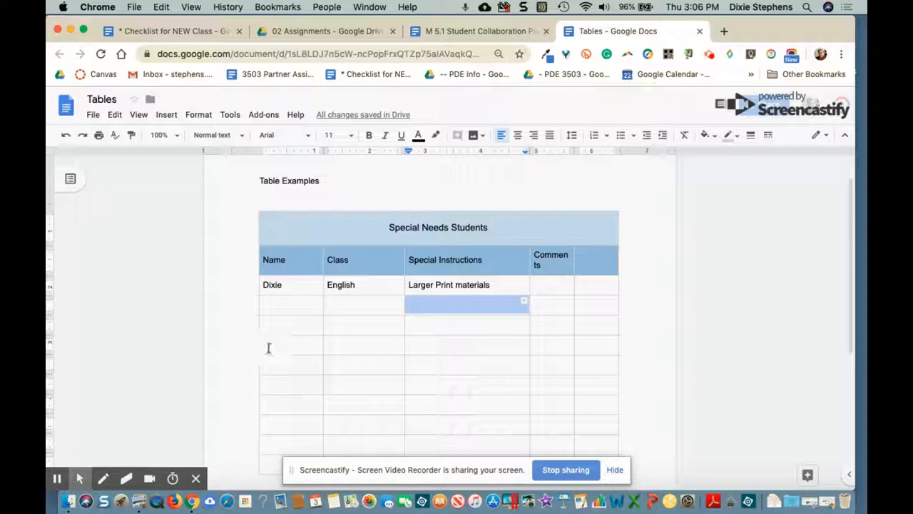
- Merge the Name column cells of the fourth and fifth rows below the column headings
{"action": "left_click_drag", "start_coordinate": [264, 344], "coordinate": [298, 367]}
{"action": "right_click", "coordinate": [300, 374]}
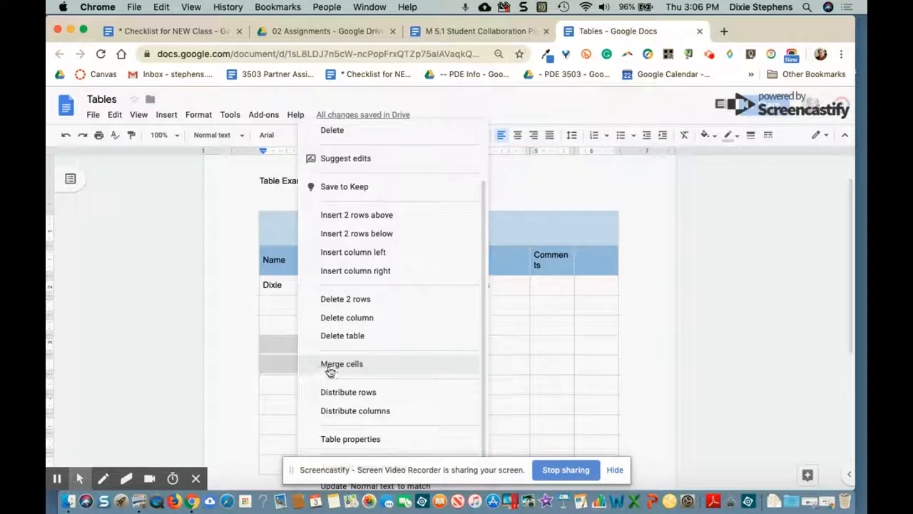
{"action": "left_click", "coordinate": [330, 365]}
{"action": "left_click", "coordinate": [306, 369]}
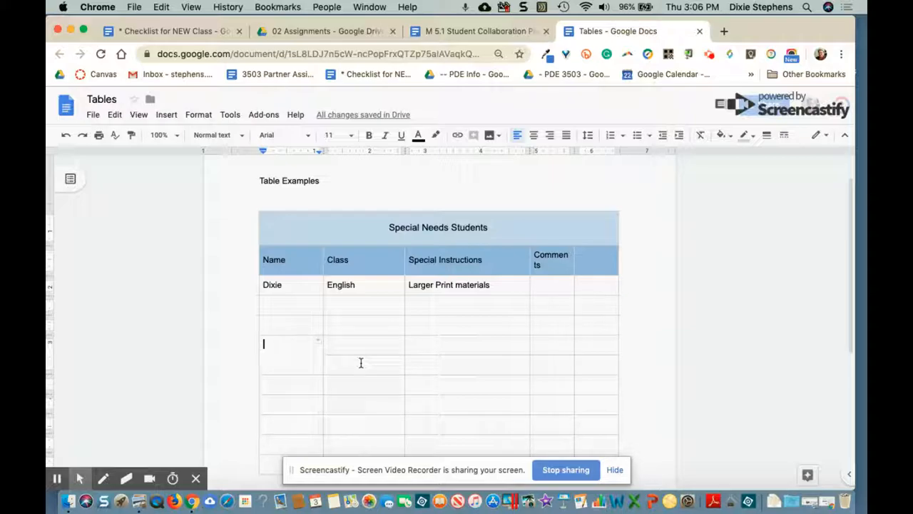
- Unmerge the tall cell in the Name column back into separate row cells
{"action": "right_click", "coordinate": [292, 360]}
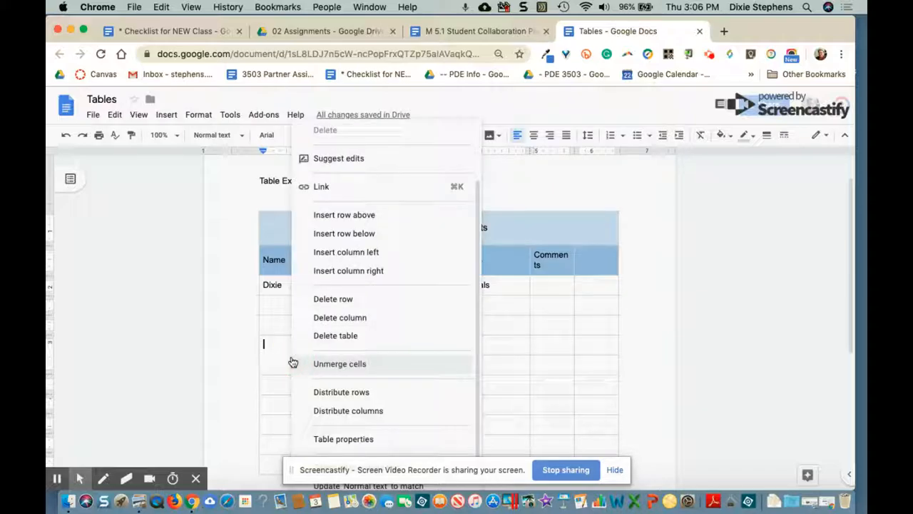
{"action": "left_click", "coordinate": [326, 364]}
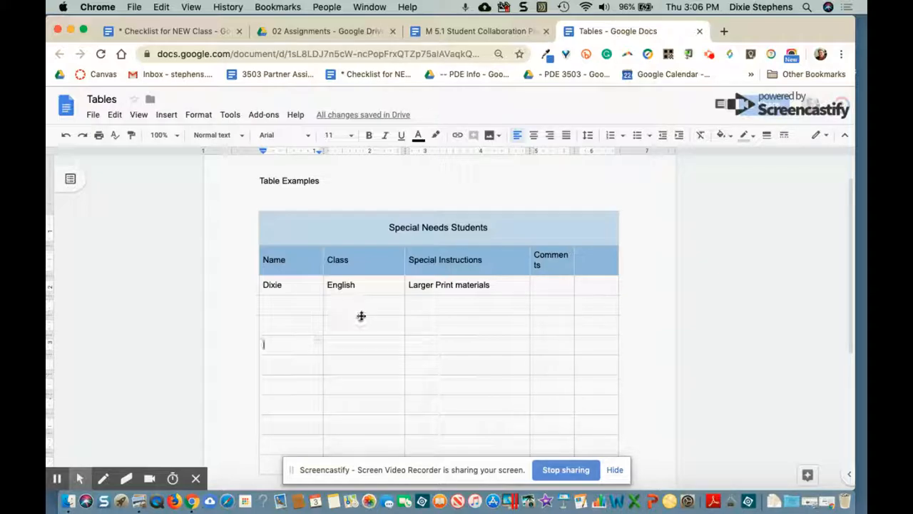
{"action": "left_click", "coordinate": [340, 192]}
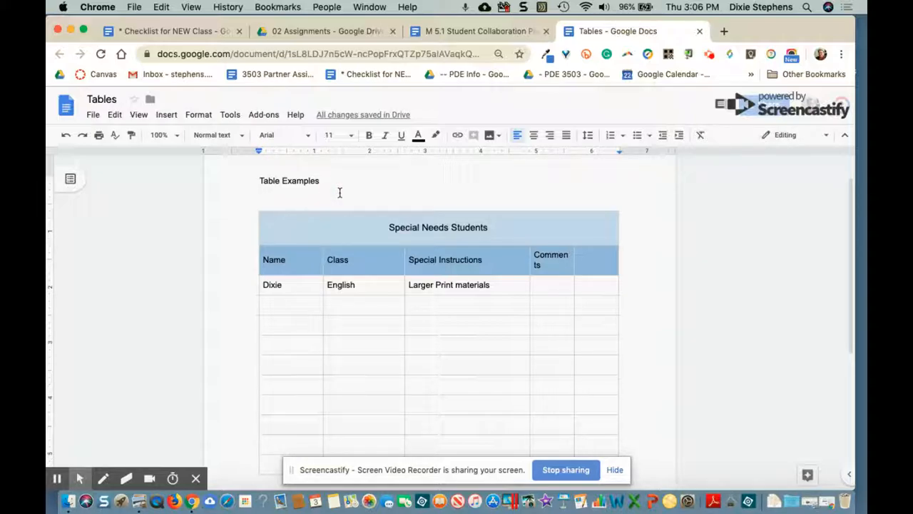
{"action": "scroll", "coordinate": [384, 319], "scroll_direction": "down", "scroll_amount": 3}
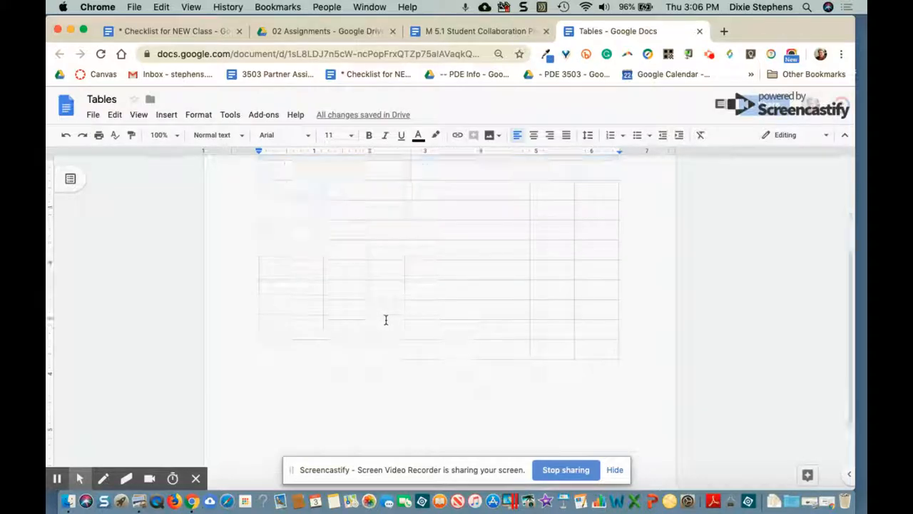
{"action": "scroll", "coordinate": [384, 319], "scroll_direction": "up", "scroll_amount": 3}
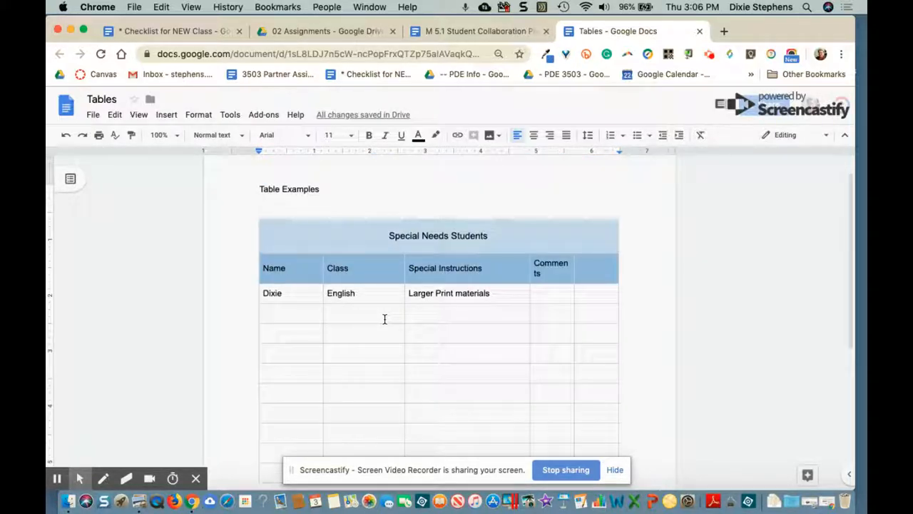
{"action": "left_click", "coordinate": [586, 295]}
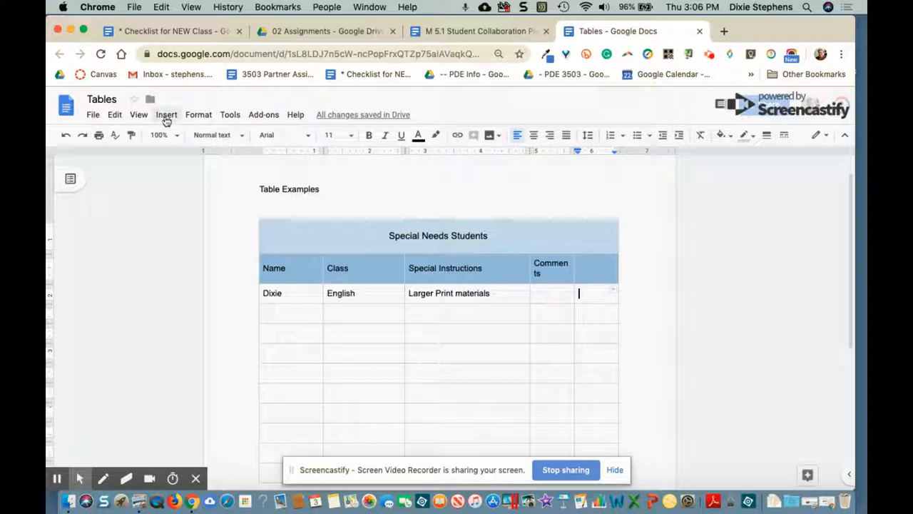
{"action": "left_click", "coordinate": [166, 117]}
{"action": "mouse_move", "coordinate": [174, 137]}
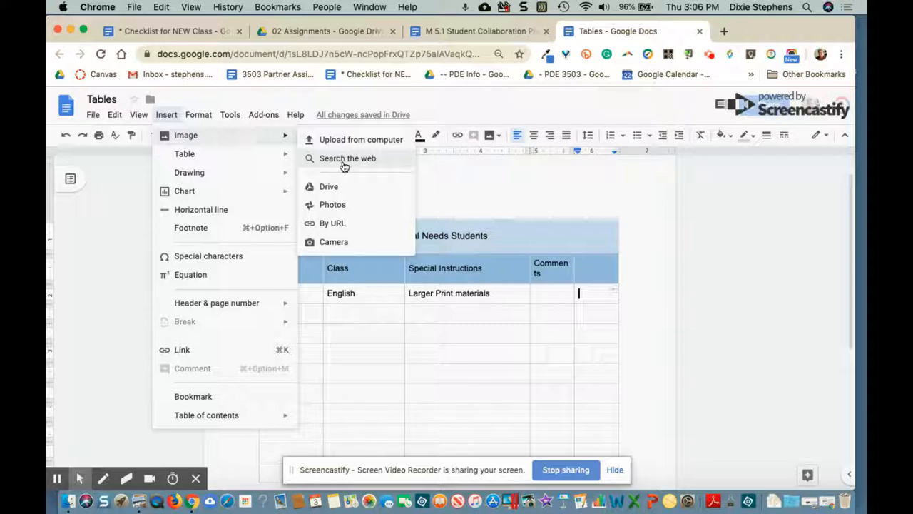
{"action": "left_click", "coordinate": [438, 315]}
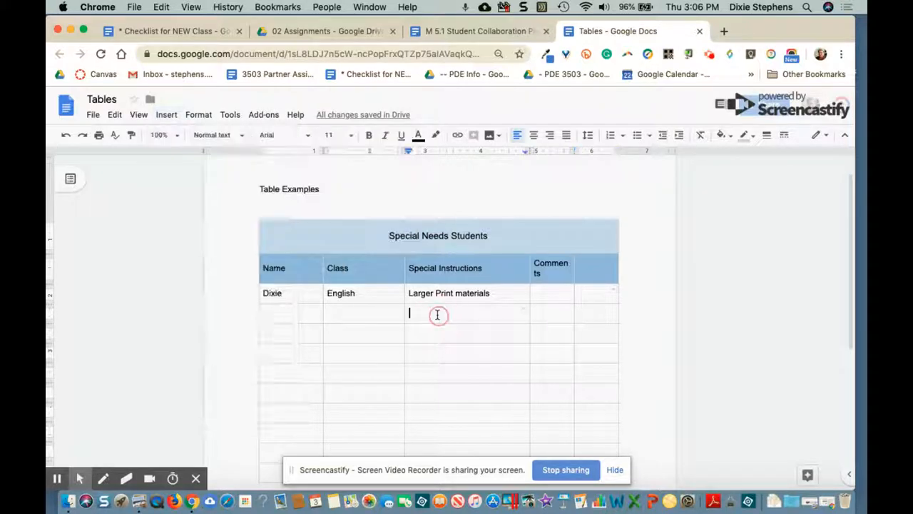